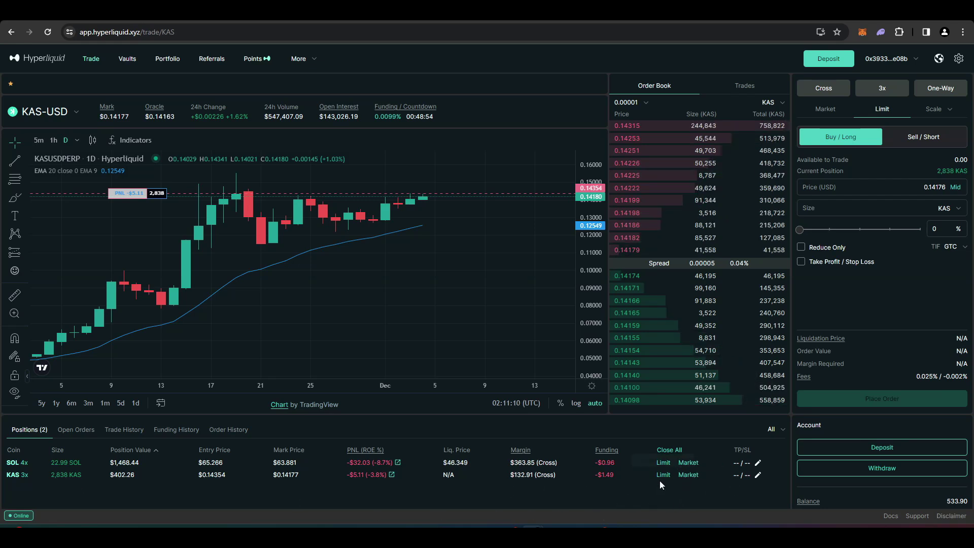
Step: Market-close the full 2,838 KAS position at 100% size
{"action": "left_click", "coordinate": [681, 475]}
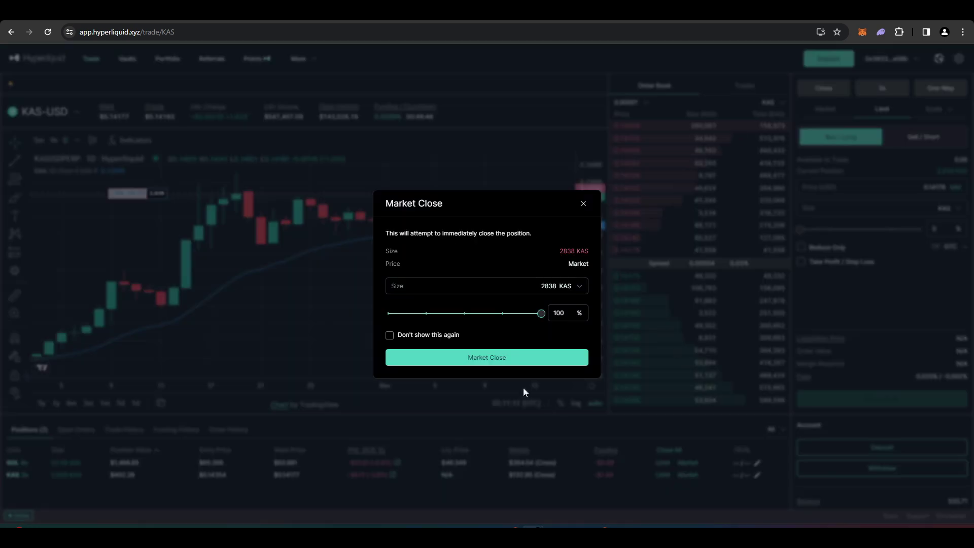
{"action": "left_click", "coordinate": [524, 358]}
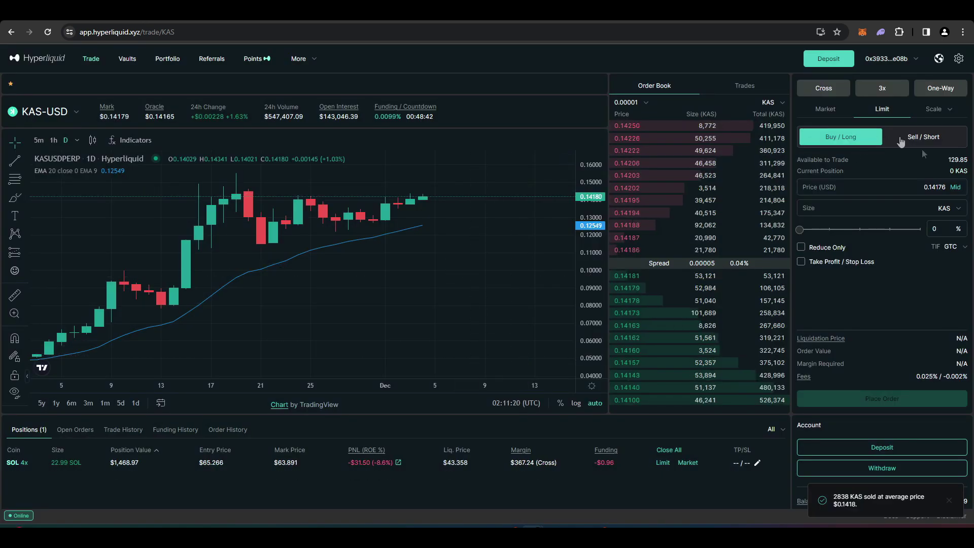
Step: Place and confirm a 100%-size KAS-USD market long, buying 2,746 KAS
{"action": "left_click", "coordinate": [841, 112]}
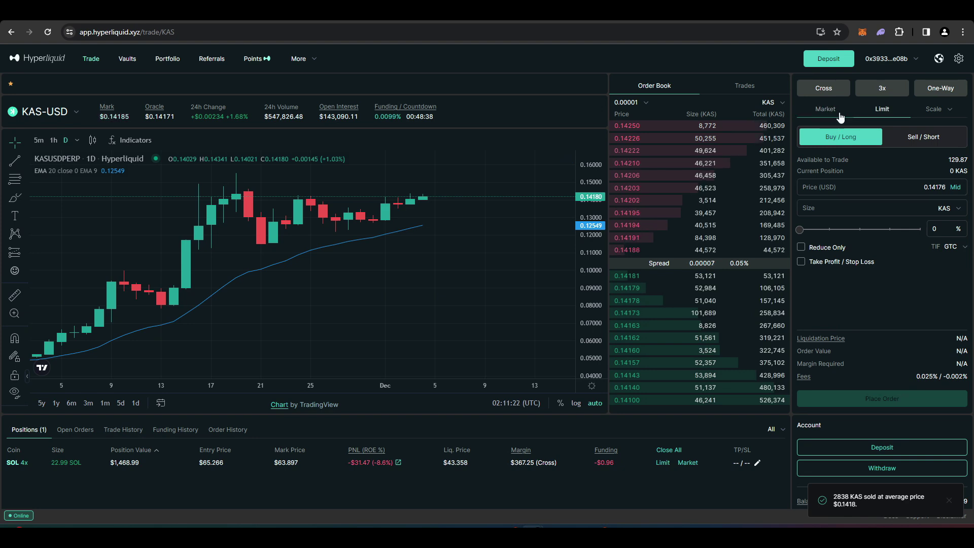
{"action": "left_click_drag", "start_coordinate": [832, 209], "coordinate": [920, 209]}
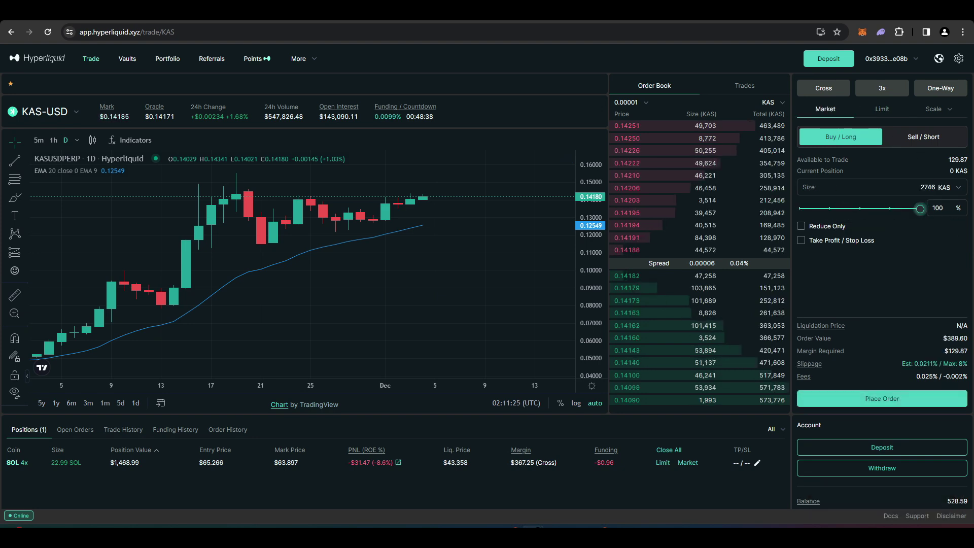
{"action": "left_click", "coordinate": [902, 399]}
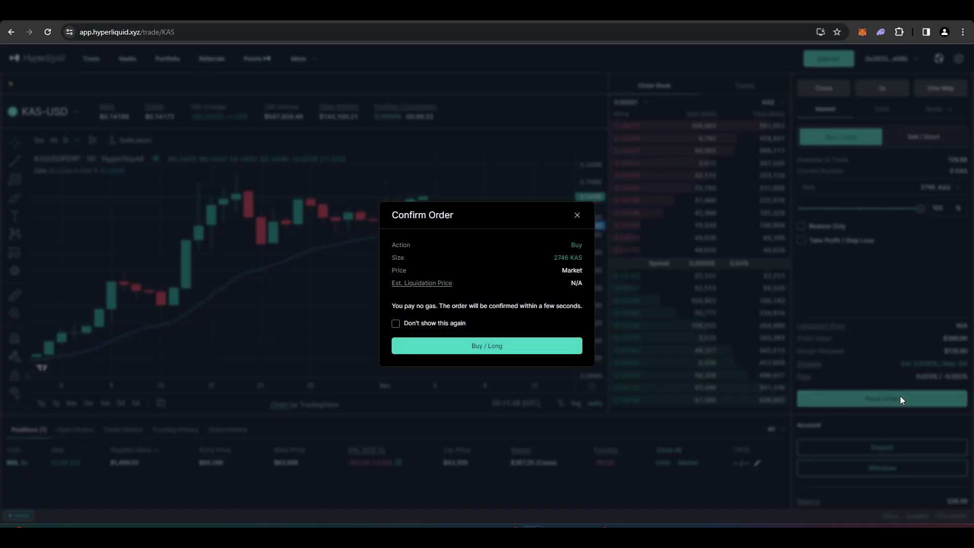
{"action": "left_click", "coordinate": [508, 350]}
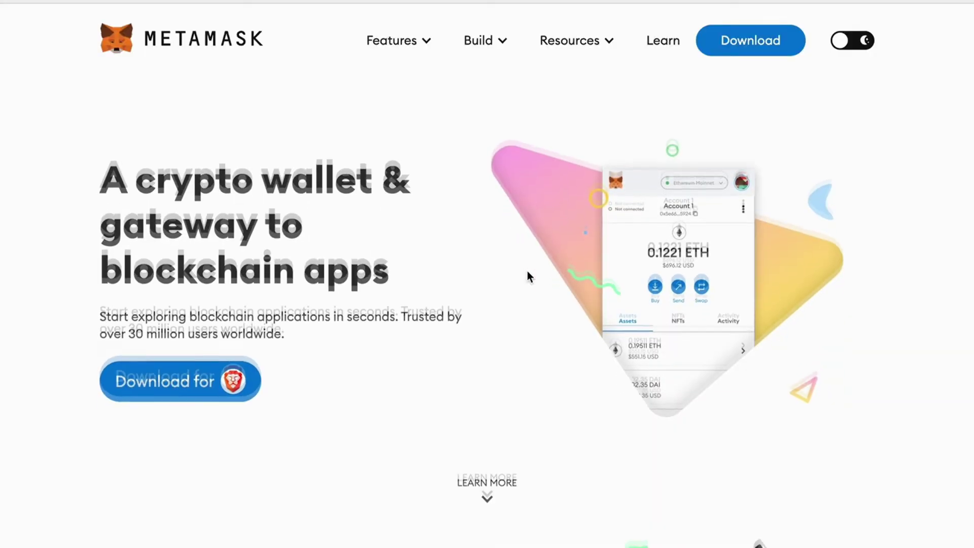
{"action": "scroll", "coordinate": [528, 274], "scroll_direction": "down", "scroll_amount": 4}
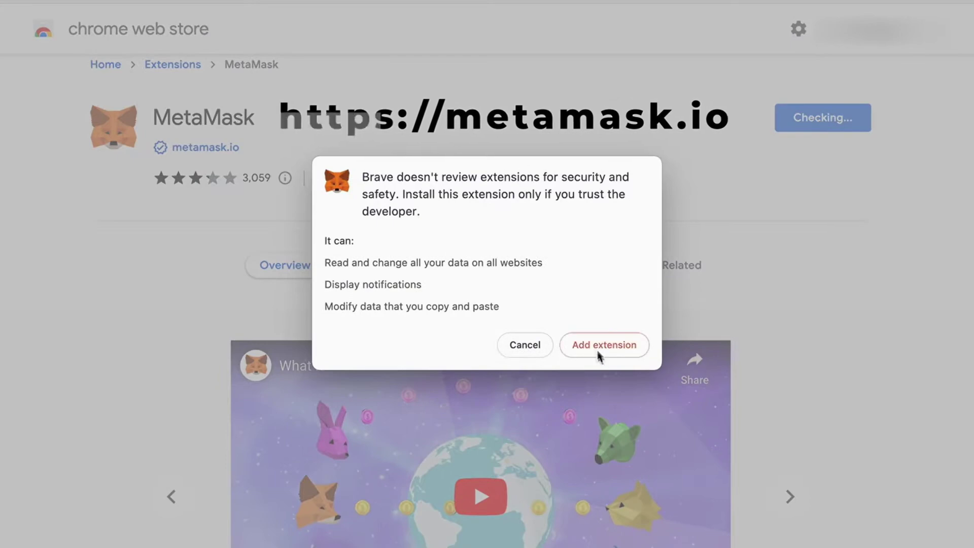
Step: Add the MetaMask extension, accept the terms, create a new wallet and view Account 1
{"action": "left_click", "coordinate": [595, 348]}
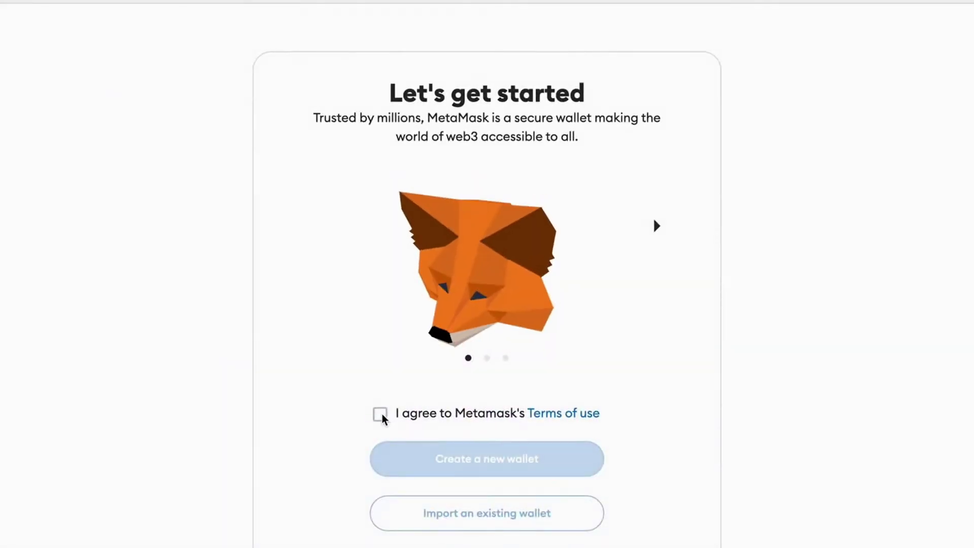
{"action": "left_click", "coordinate": [381, 413]}
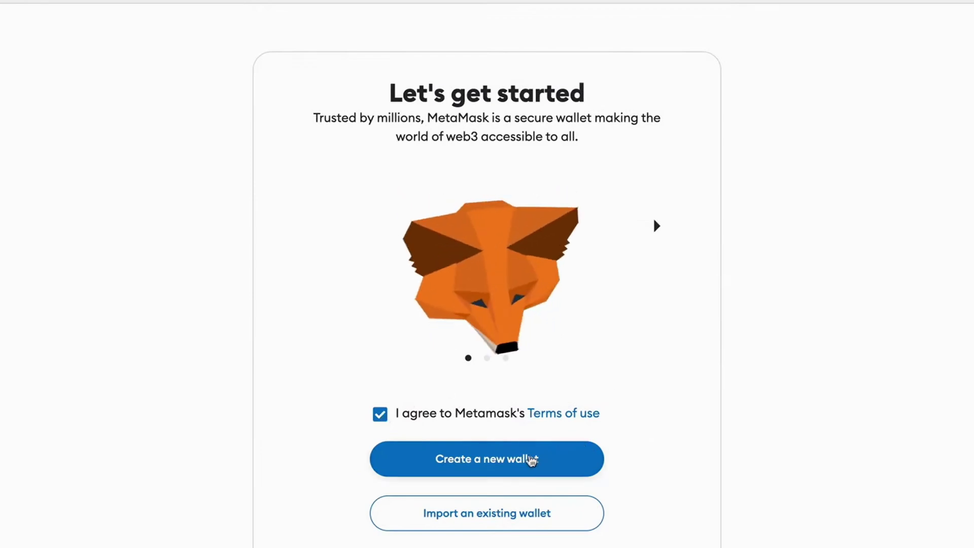
{"action": "left_click", "coordinate": [525, 459]}
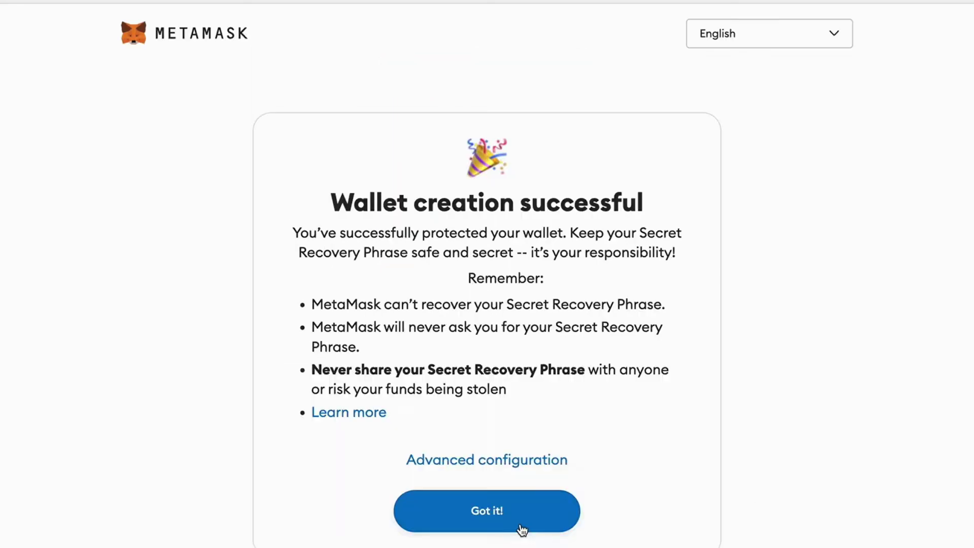
{"action": "left_click", "coordinate": [522, 530]}
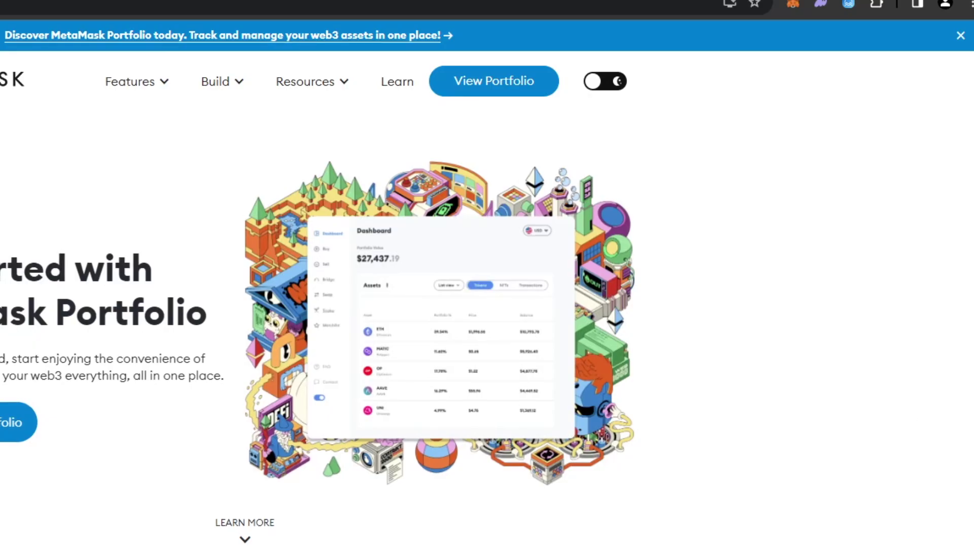
{"action": "left_click", "coordinate": [789, 3]}
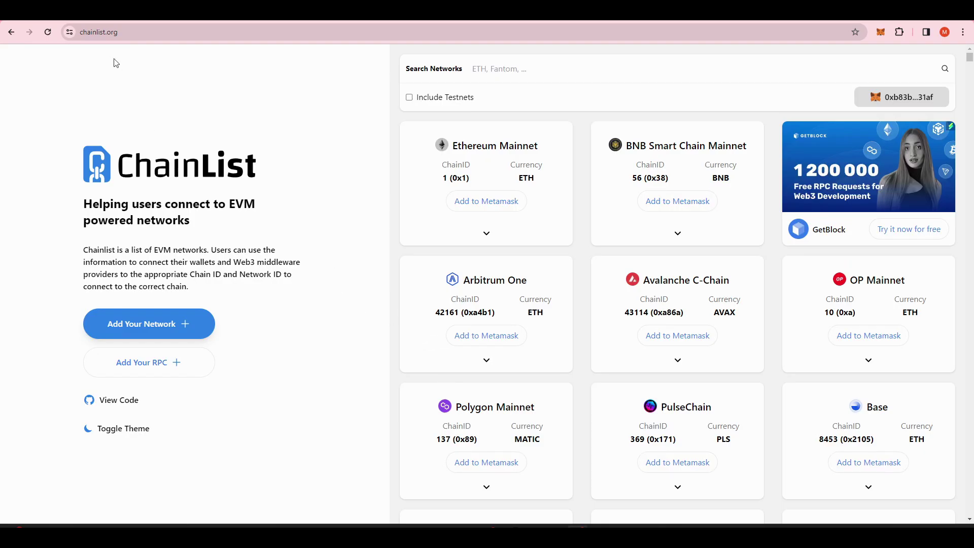
Step: Add the Arbitrum One network (chain 42161) to MetaMask from chainlist.org
{"action": "left_click", "coordinate": [127, 31]}
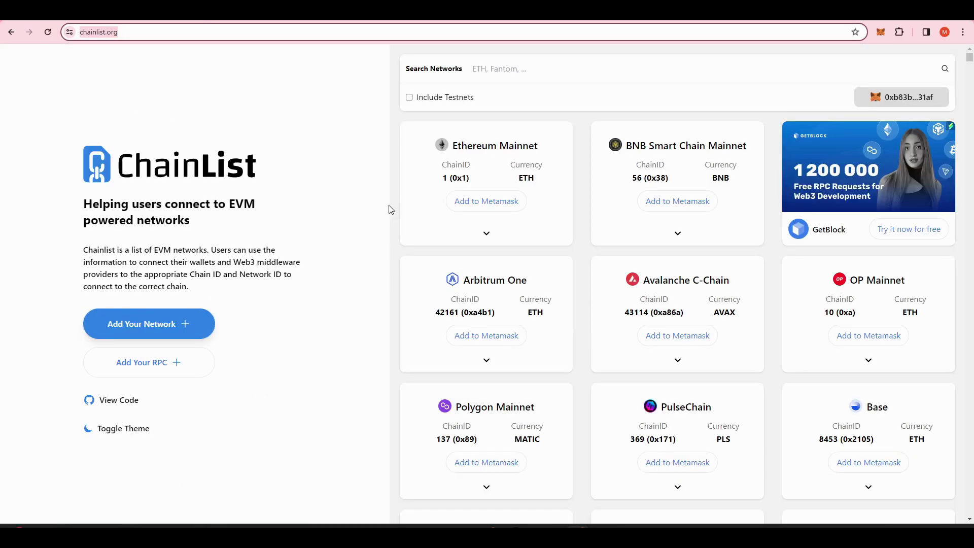
{"action": "left_click", "coordinate": [749, 413]}
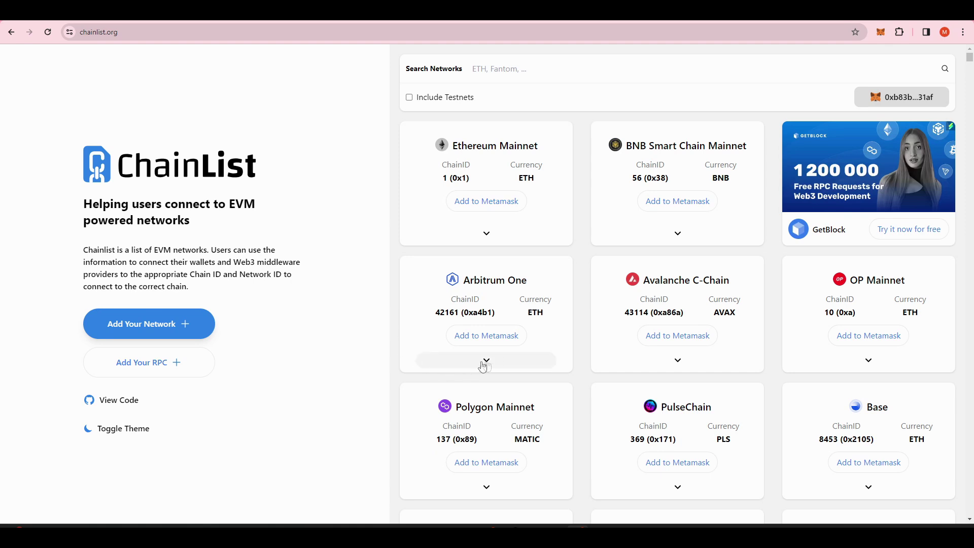
{"action": "left_click", "coordinate": [504, 341]}
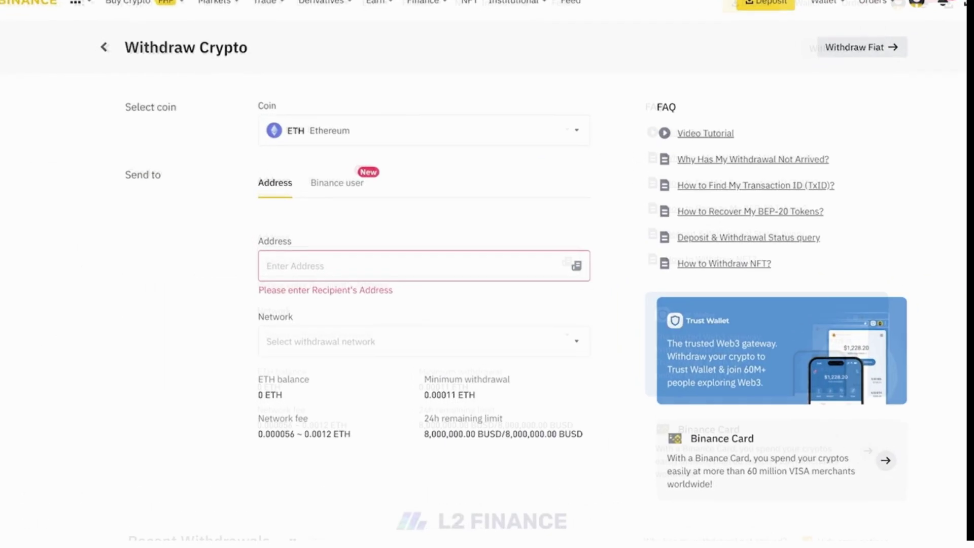
Step: Paste the wallet address as ETH withdrawal recipient and select the ARBITRUM Arbitrum One network
{"action": "type", "text": "0x724a82c0e7c0873a7d659e34e7906ab7ff08321e"}
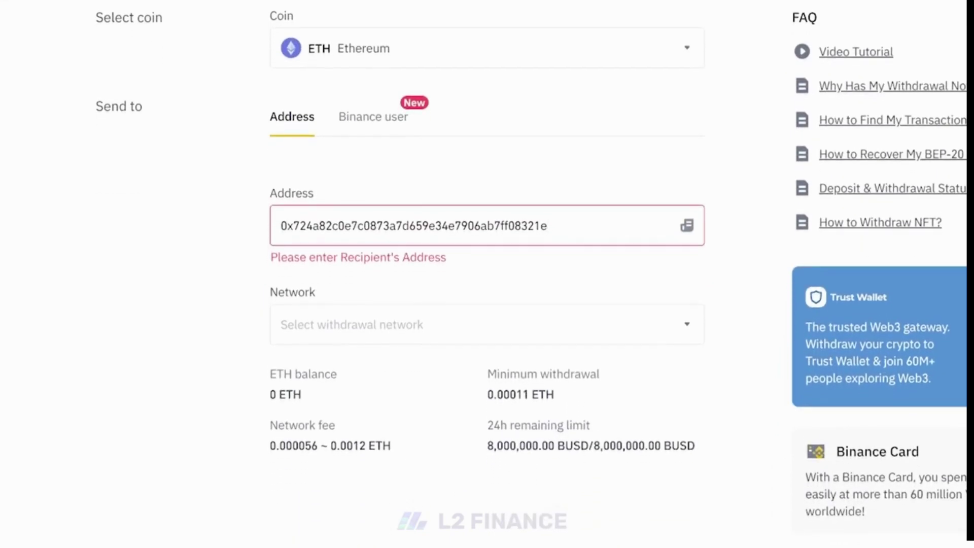
{"action": "left_click", "coordinate": [477, 325]}
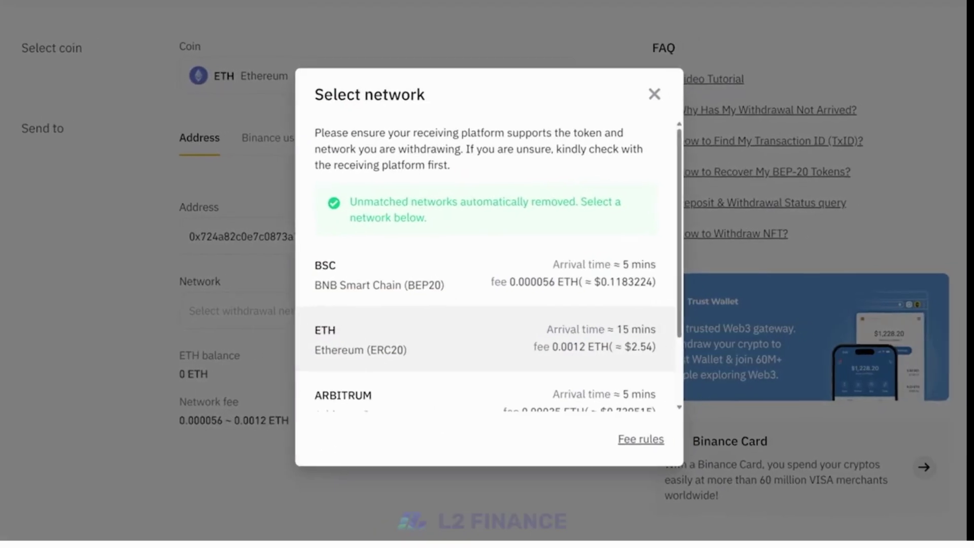
{"action": "scroll", "coordinate": [477, 264], "scroll_direction": "down", "scroll_amount": 2}
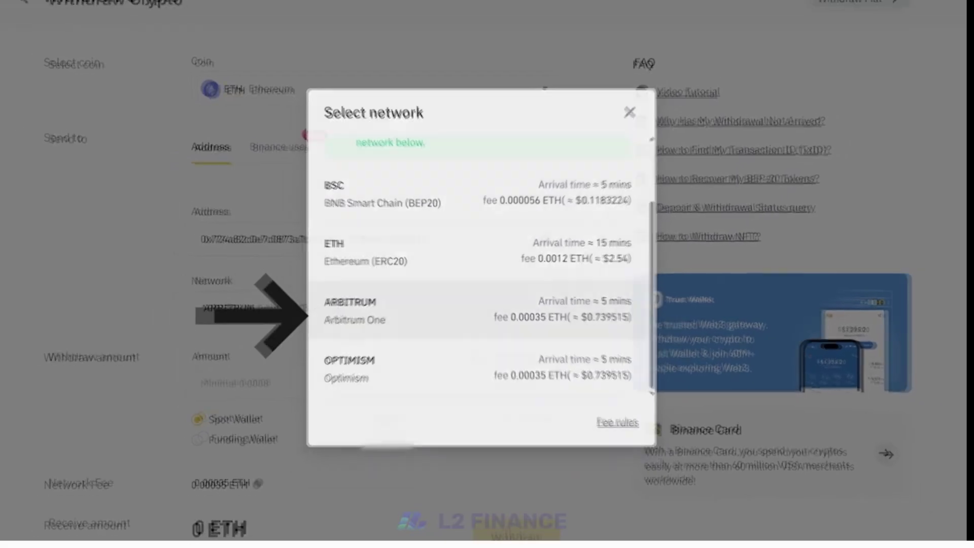
{"action": "left_click", "coordinate": [346, 312]}
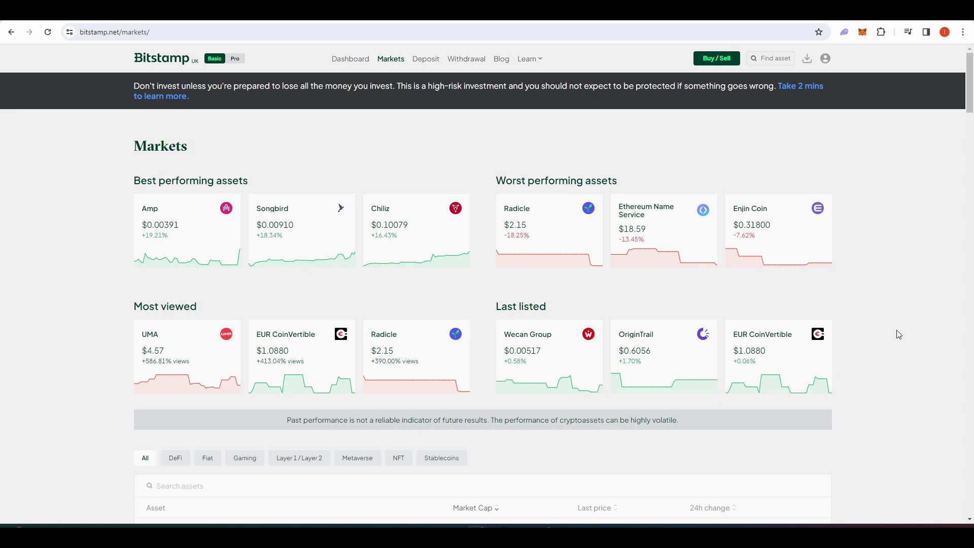
Step: Open the Ether ETH/USD market from Bitstamp's Markets table
{"action": "scroll", "coordinate": [898, 334], "scroll_direction": "down", "scroll_amount": 4}
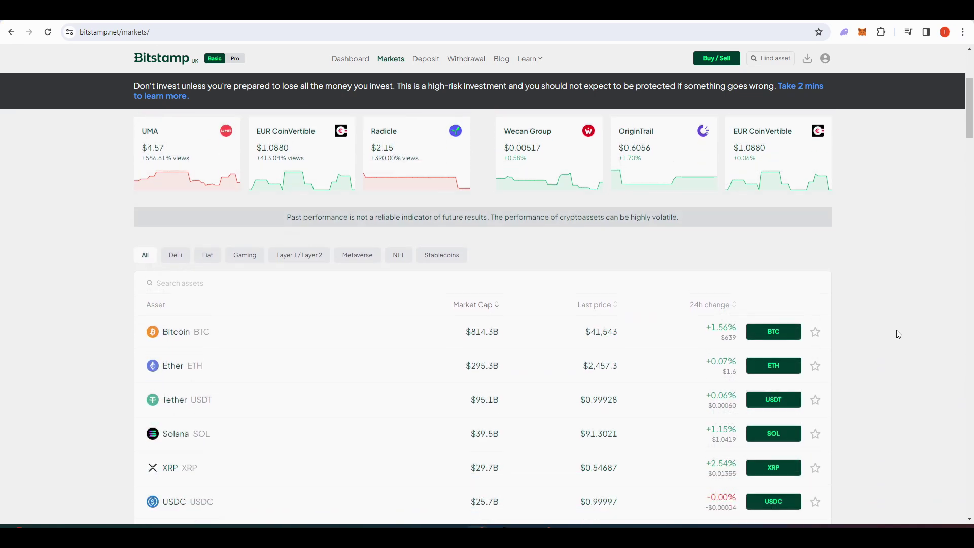
{"action": "scroll", "coordinate": [897, 332], "scroll_direction": "down", "scroll_amount": 3}
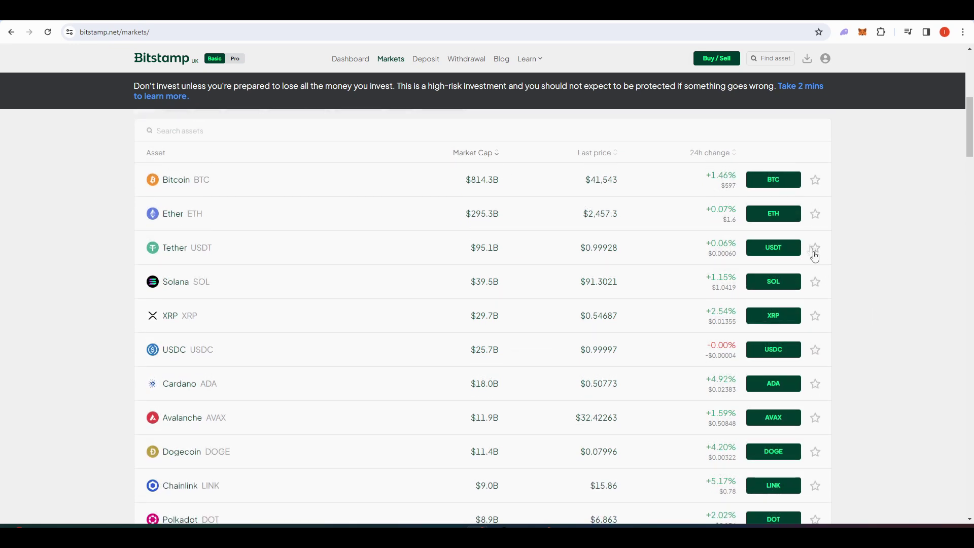
{"action": "left_click", "coordinate": [781, 217]}
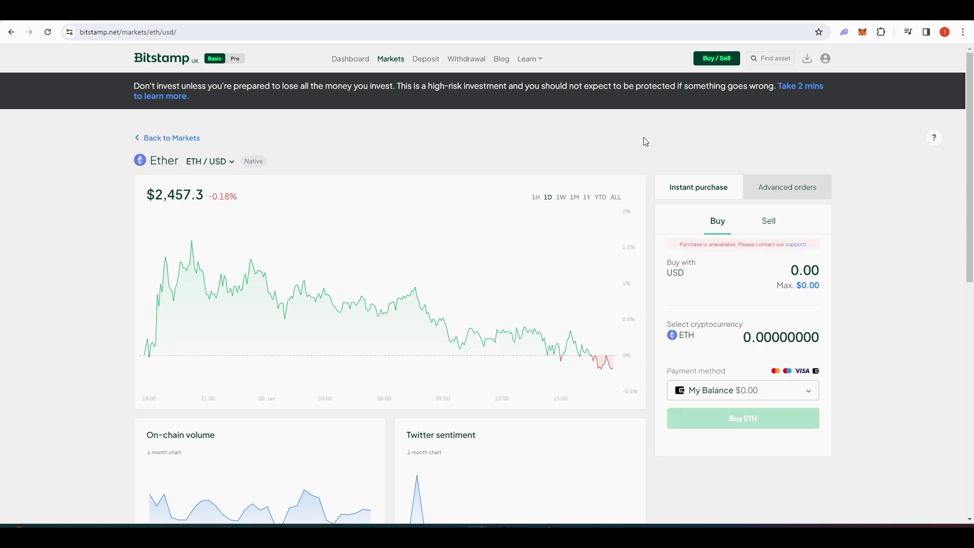
Step: Copy the MetaMask wallet address to the clipboard and close the wallet popup
{"action": "left_click", "coordinate": [862, 31]}
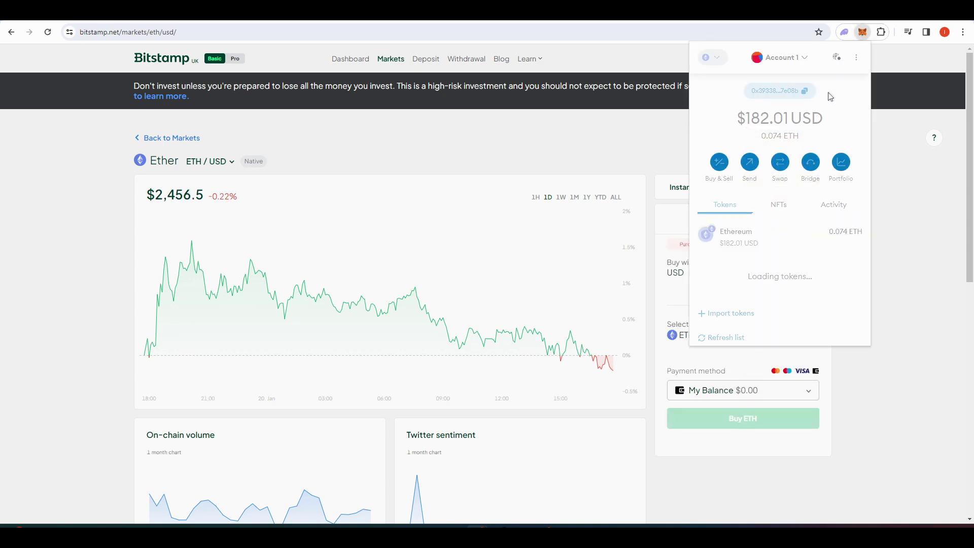
{"action": "left_click", "coordinate": [805, 92]}
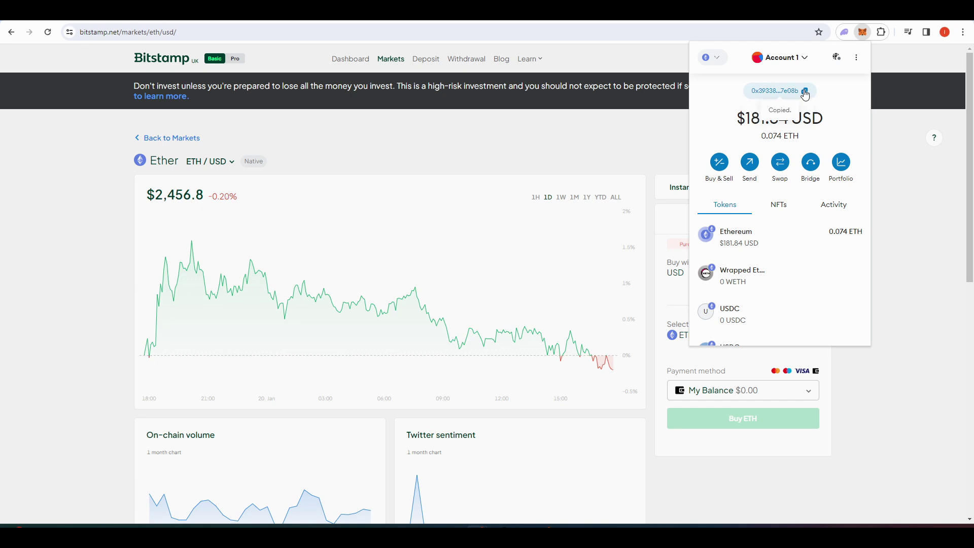
{"action": "left_click", "coordinate": [494, 138]}
Step: Begin an ETH Ether crypto withdrawal, accept the warning, and focus the destination address
{"action": "left_click", "coordinate": [472, 69]}
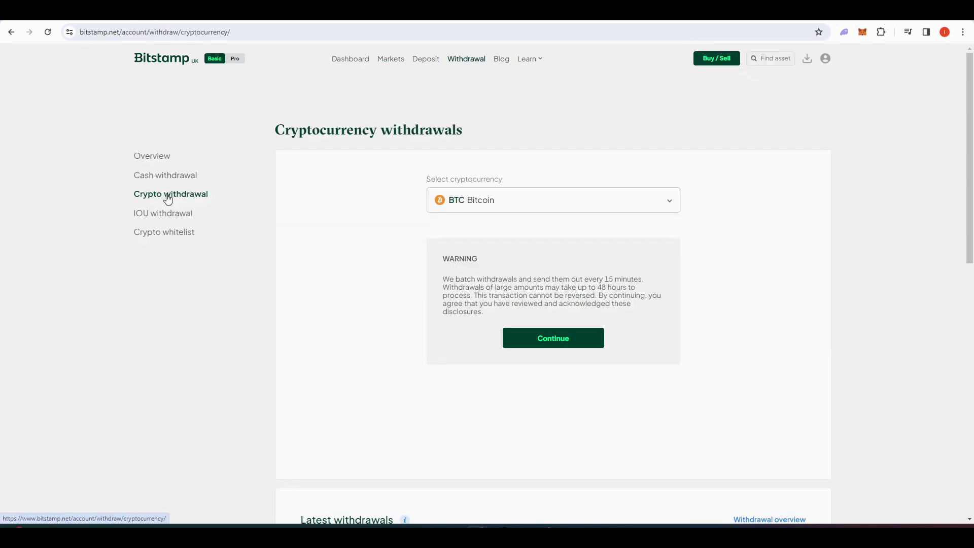
{"action": "left_click", "coordinate": [482, 203]}
{"action": "scroll", "coordinate": [492, 292], "scroll_direction": "down", "scroll_amount": 10}
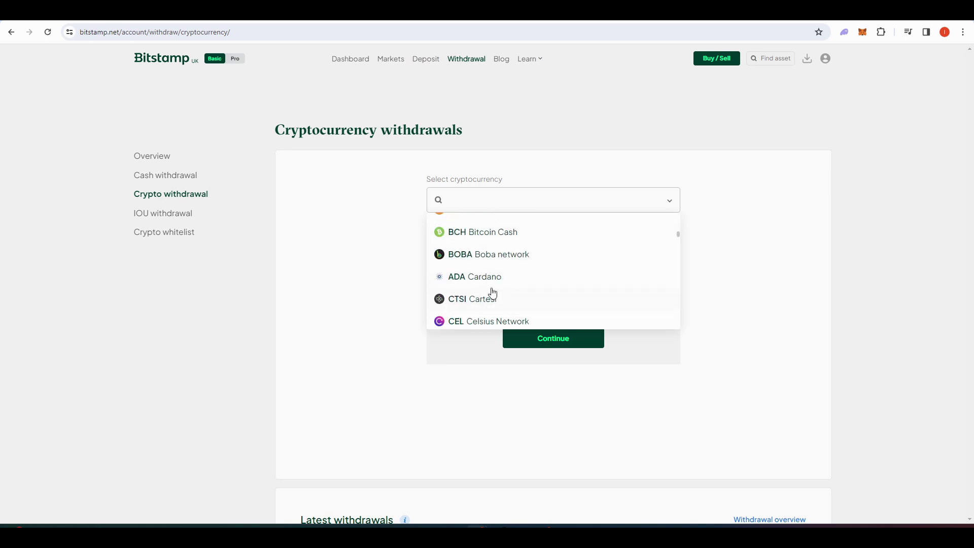
{"action": "left_click", "coordinate": [487, 313]}
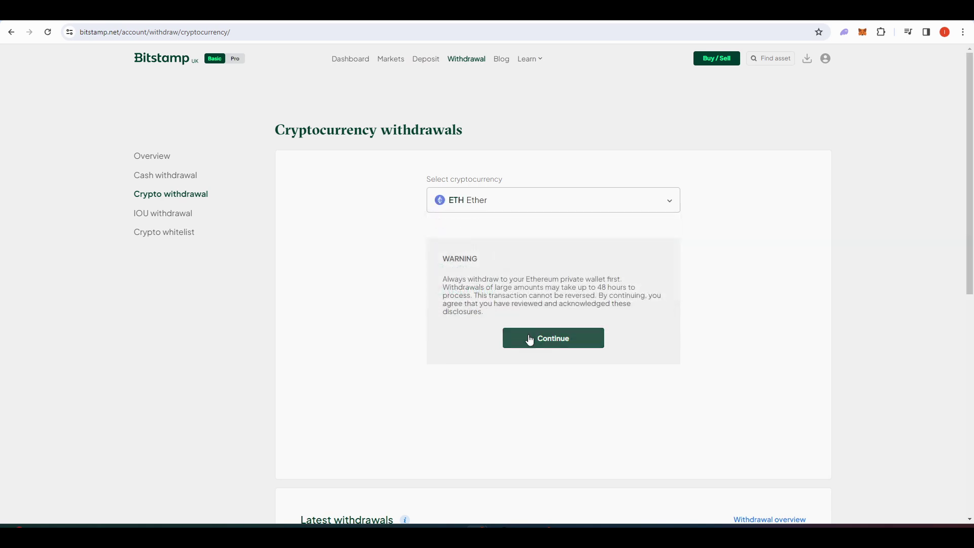
{"action": "left_click", "coordinate": [530, 339]}
{"action": "left_click", "coordinate": [498, 257]}
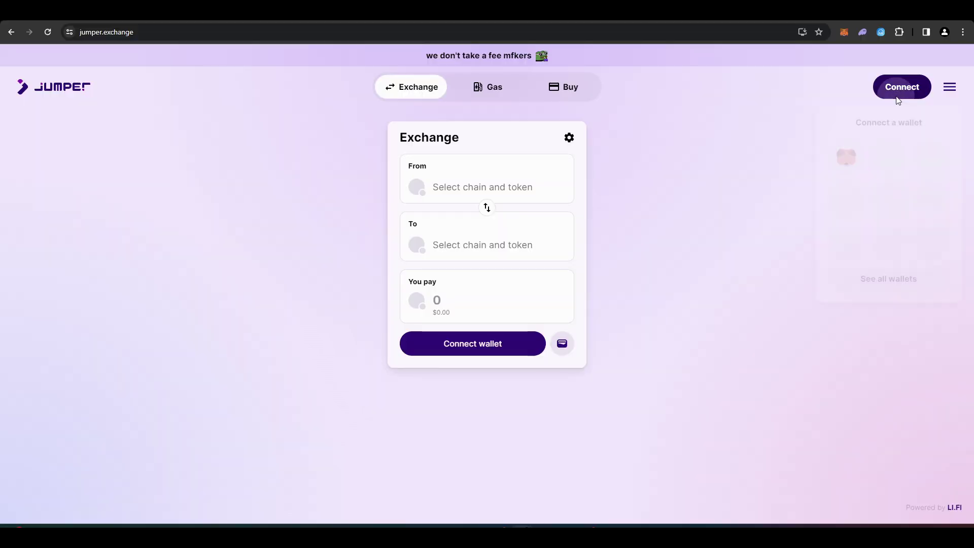
Step: Connect MetaMask and set the swap from ETH on Ethereum to ETH on Arbitrum
{"action": "left_click", "coordinate": [898, 91]}
{"action": "left_click", "coordinate": [846, 157]}
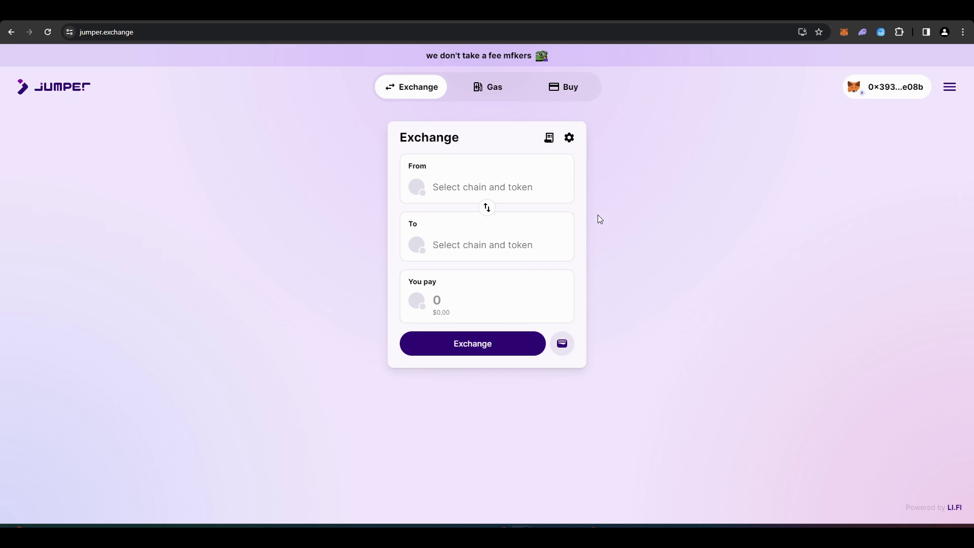
{"action": "left_click", "coordinate": [538, 195]}
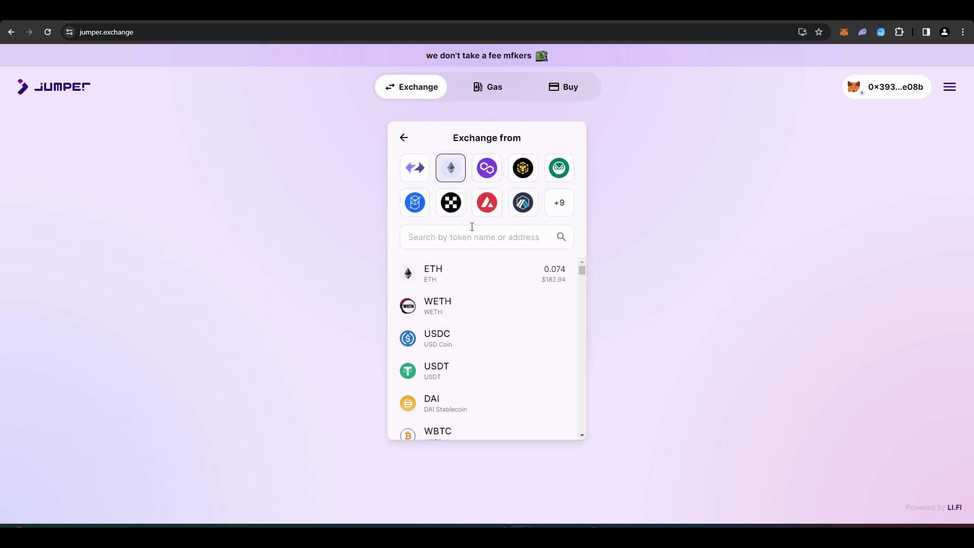
{"action": "left_click", "coordinate": [472, 274]}
{"action": "left_click", "coordinate": [496, 257]}
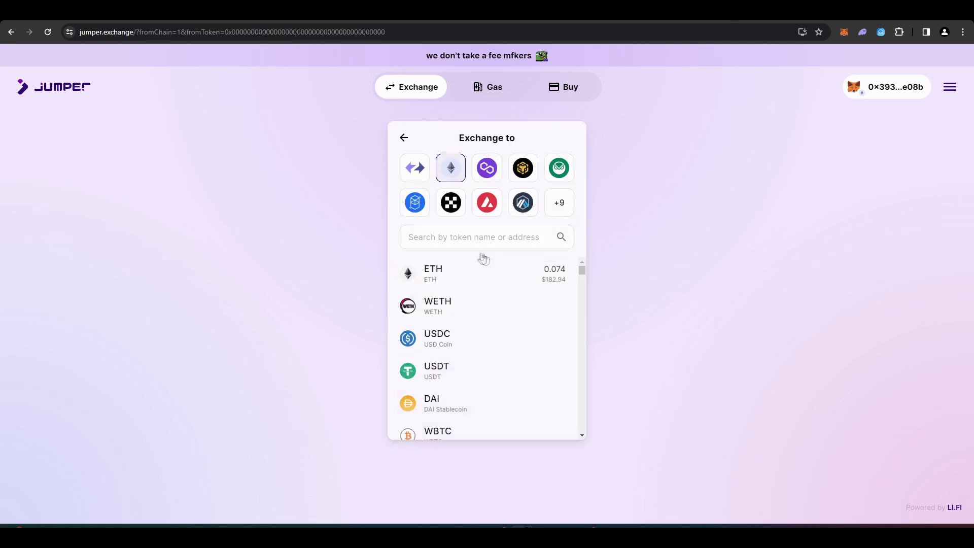
{"action": "left_click", "coordinate": [526, 212]}
Step: Enter 0.04 ETH to bridge to Arbitrum ETH and expand the recommended Across route
{"action": "left_click", "coordinate": [532, 304]}
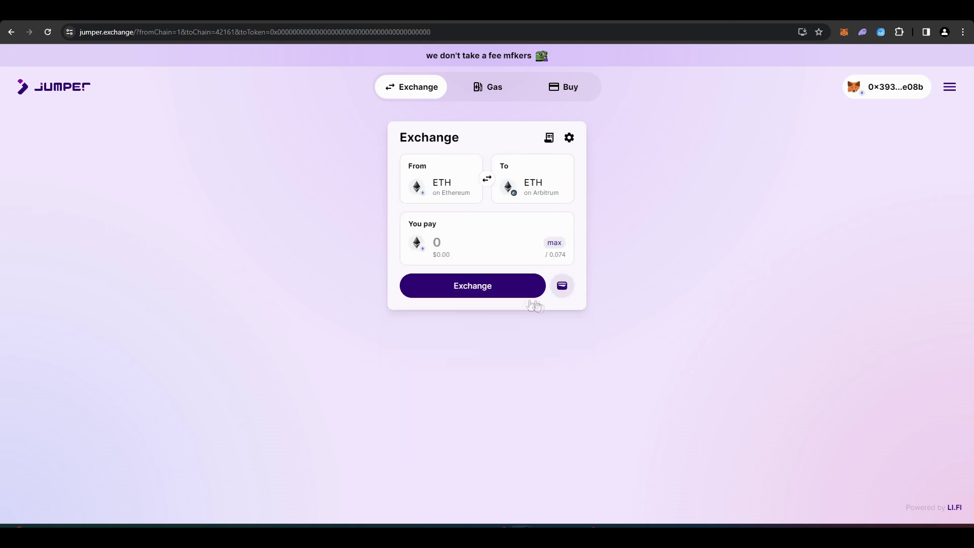
{"action": "left_click", "coordinate": [490, 239]}
{"action": "type", "text": "0.04"}
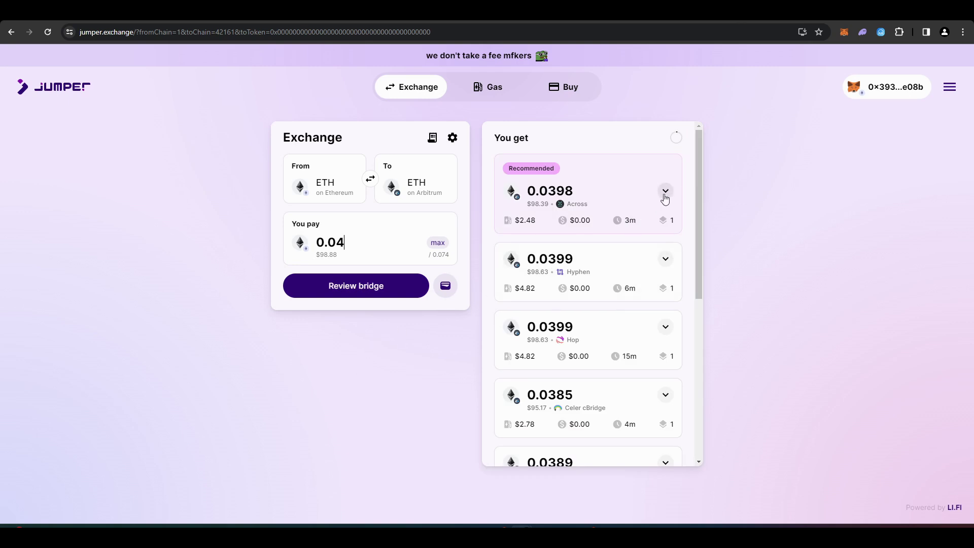
{"action": "scroll", "coordinate": [672, 219], "scroll_direction": "down", "scroll_amount": 5}
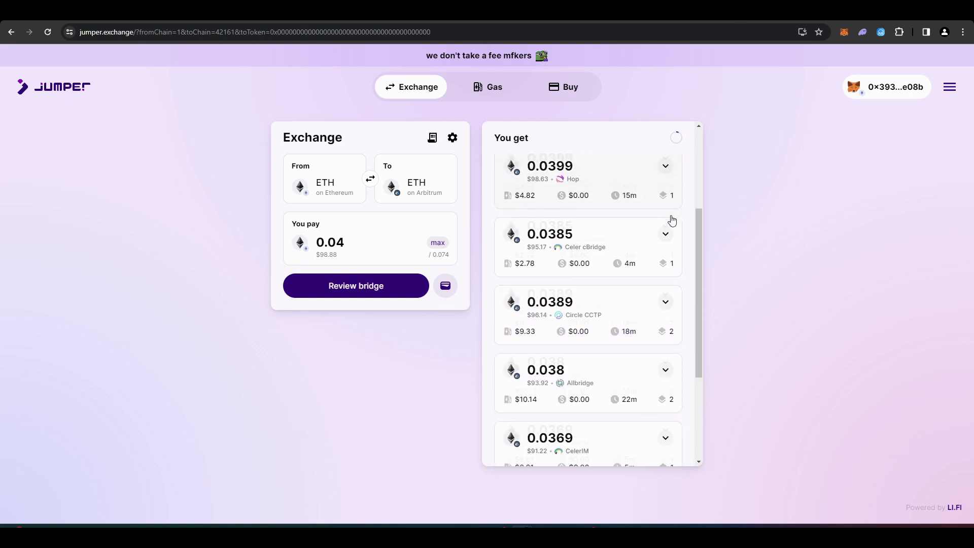
{"action": "scroll", "coordinate": [670, 222], "scroll_direction": "down", "scroll_amount": 1}
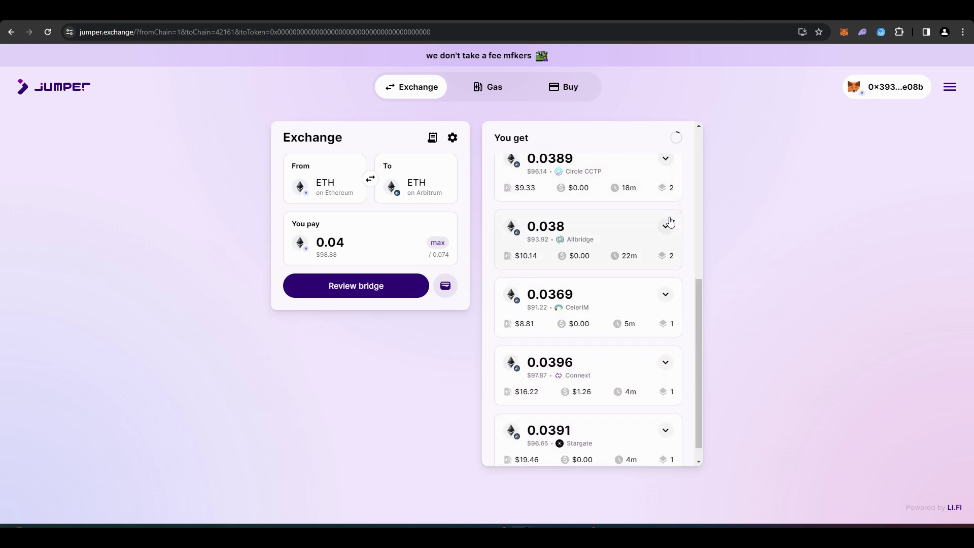
{"action": "scroll", "coordinate": [670, 222], "scroll_direction": "up", "scroll_amount": 6}
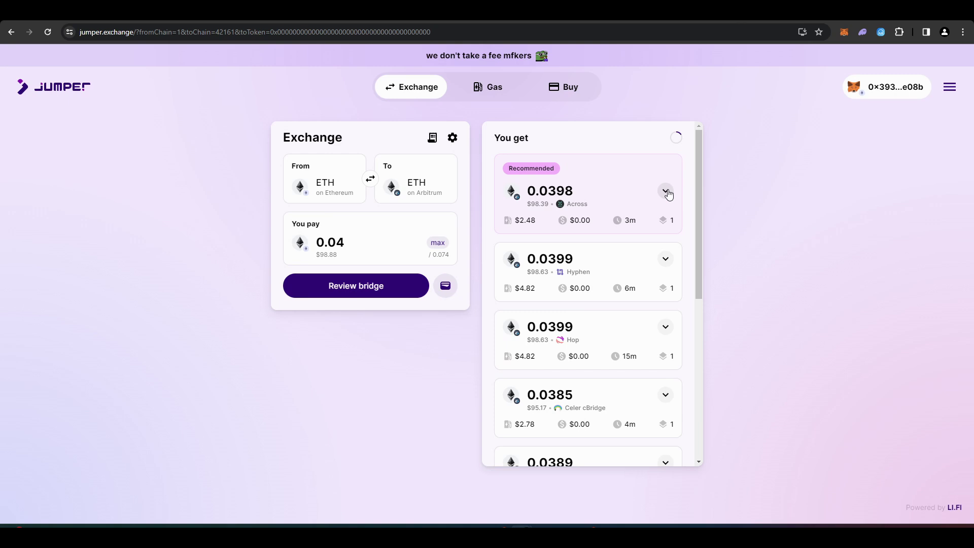
{"action": "left_click", "coordinate": [666, 191]}
Step: Review the Across route, start bridging, and confirm the transaction in MetaMask
{"action": "left_click", "coordinate": [341, 293]}
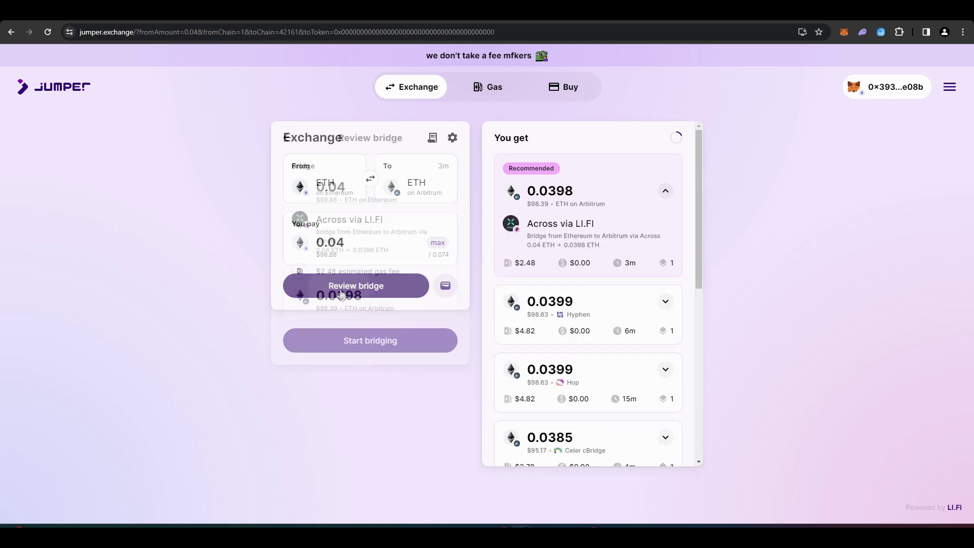
{"action": "left_click", "coordinate": [538, 349]}
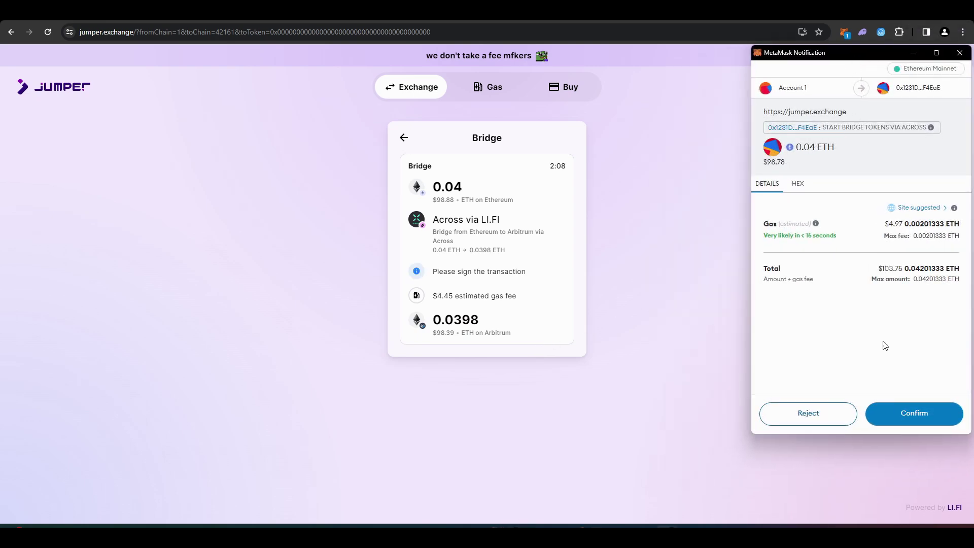
{"action": "left_click", "coordinate": [901, 420]}
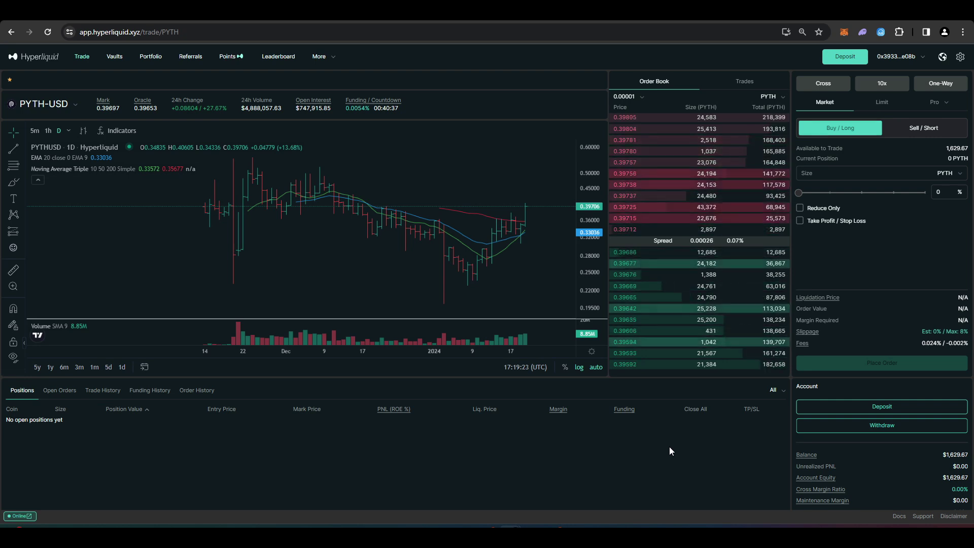
Step: Deposit 1000 USDC from the Account panel and approve the transfer in MetaMask
{"action": "scroll", "coordinate": [811, 424], "scroll_direction": "down", "scroll_amount": 2}
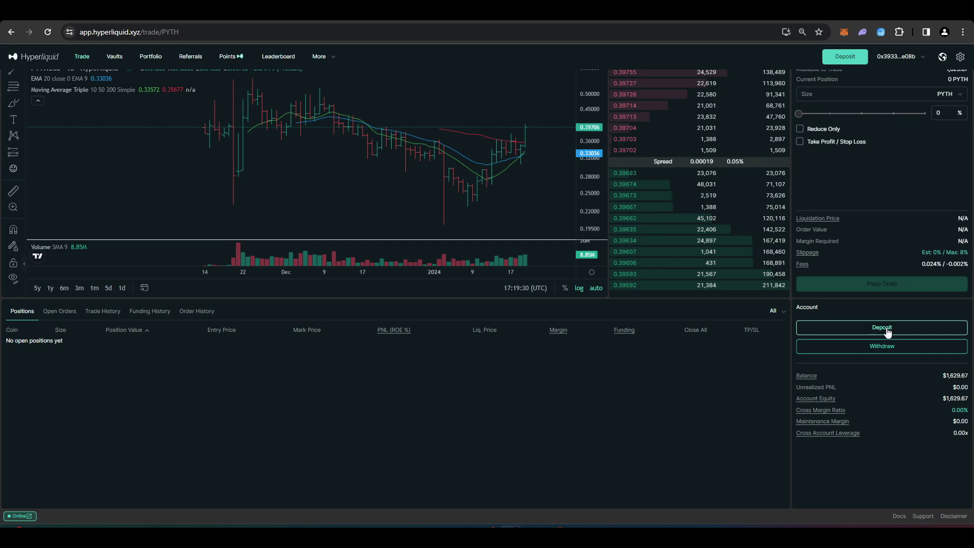
{"action": "left_click", "coordinate": [887, 330]}
{"action": "left_click", "coordinate": [501, 290]}
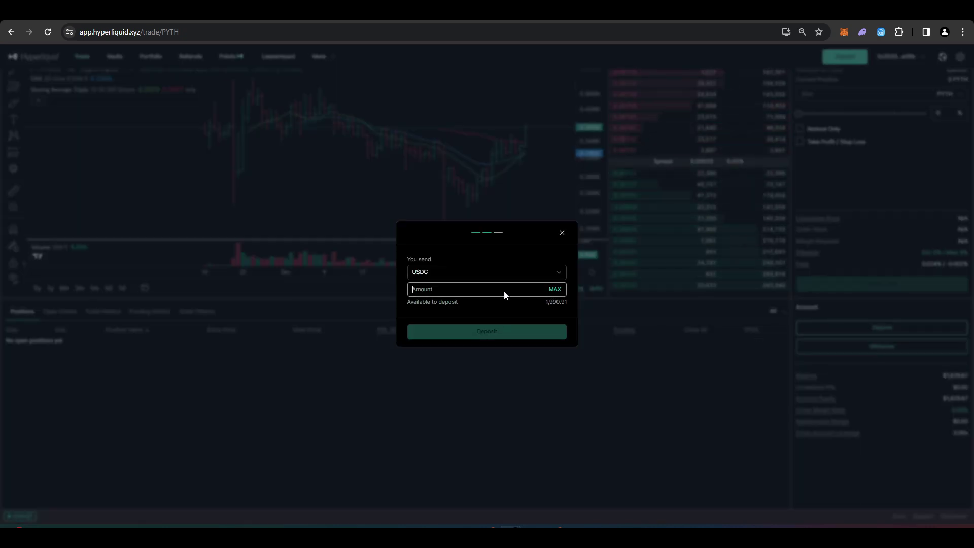
{"action": "type", "text": "1000"}
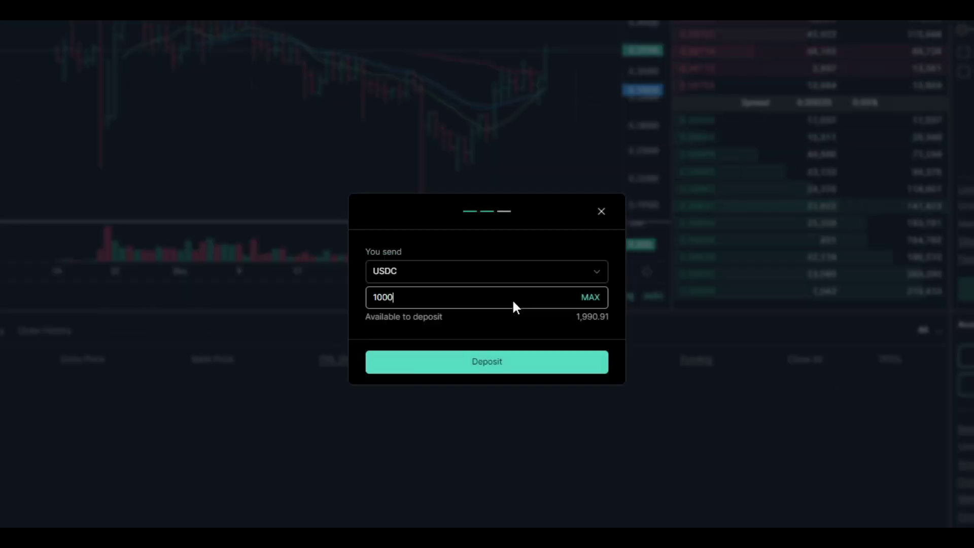
{"action": "left_click", "coordinate": [552, 364]}
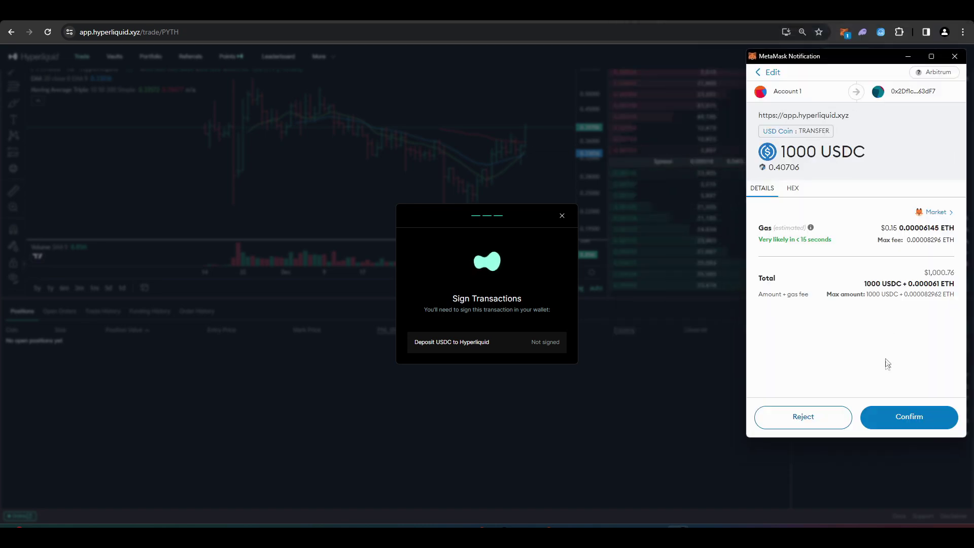
{"action": "left_click", "coordinate": [913, 417]}
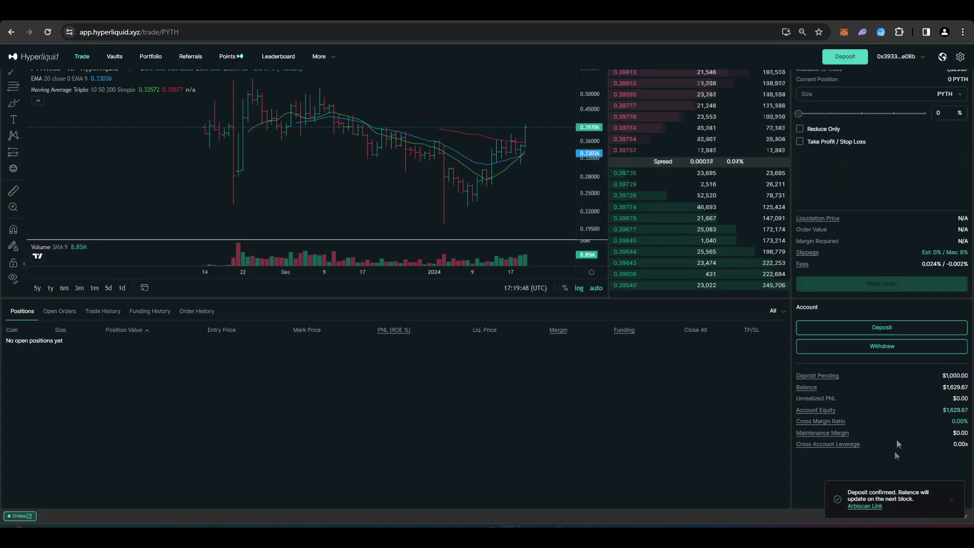
Step: Check that the Account panel balance updates to $2,629.67 once the deposit clears
{"action": "left_click_drag", "start_coordinate": [942, 387], "coordinate": [951, 387]}
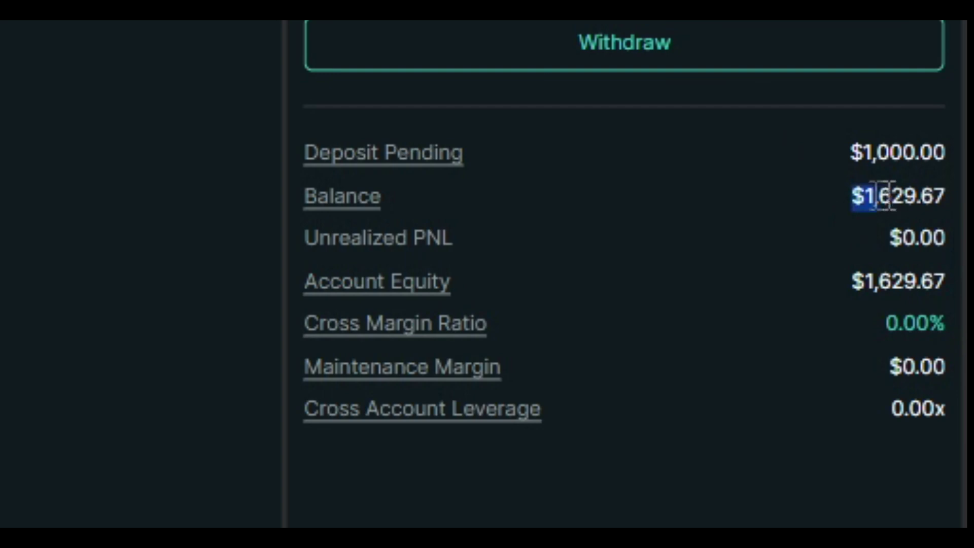
{"action": "left_click_drag", "start_coordinate": [883, 196], "coordinate": [939, 191]}
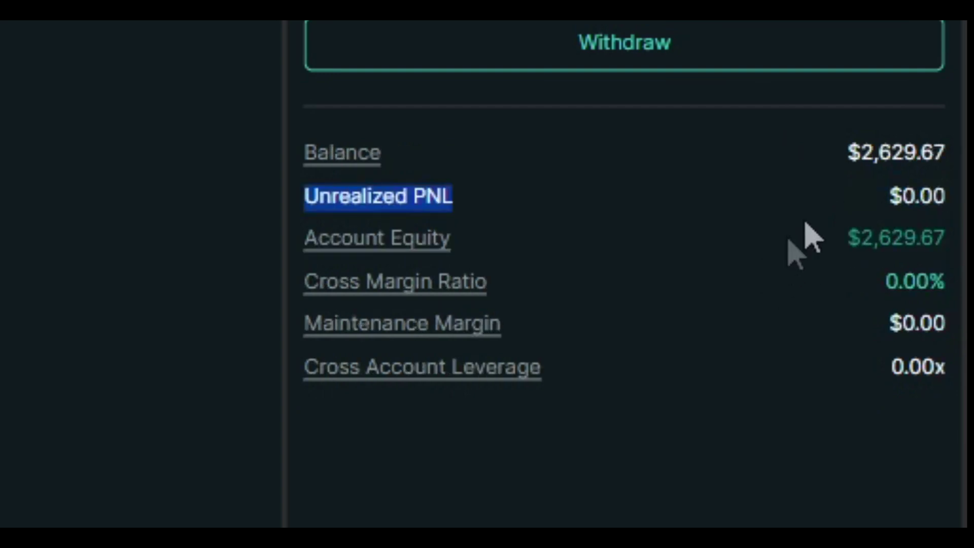
{"action": "left_click", "coordinate": [823, 207]}
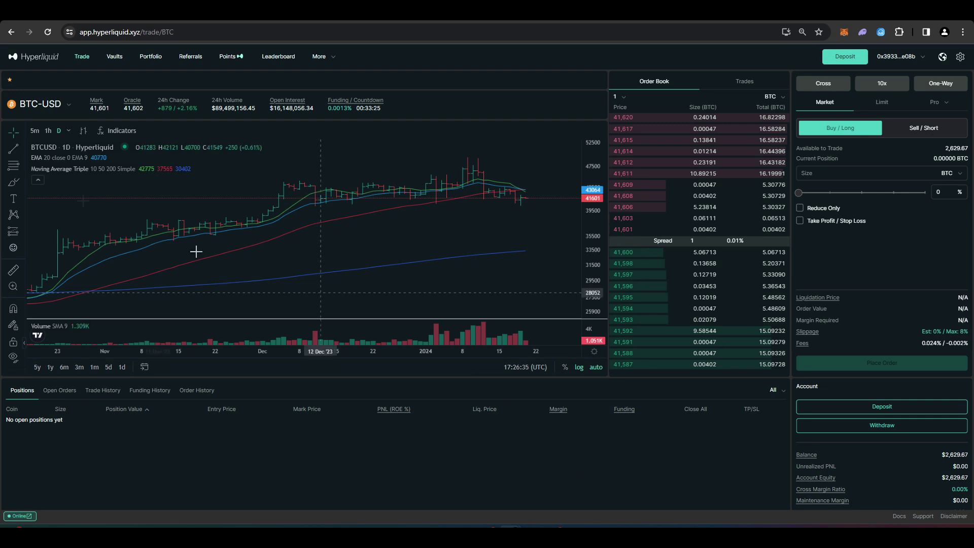
Step: Switch to the ETH-USD market and enter a 1000 USD order size
{"action": "left_click", "coordinate": [63, 116]}
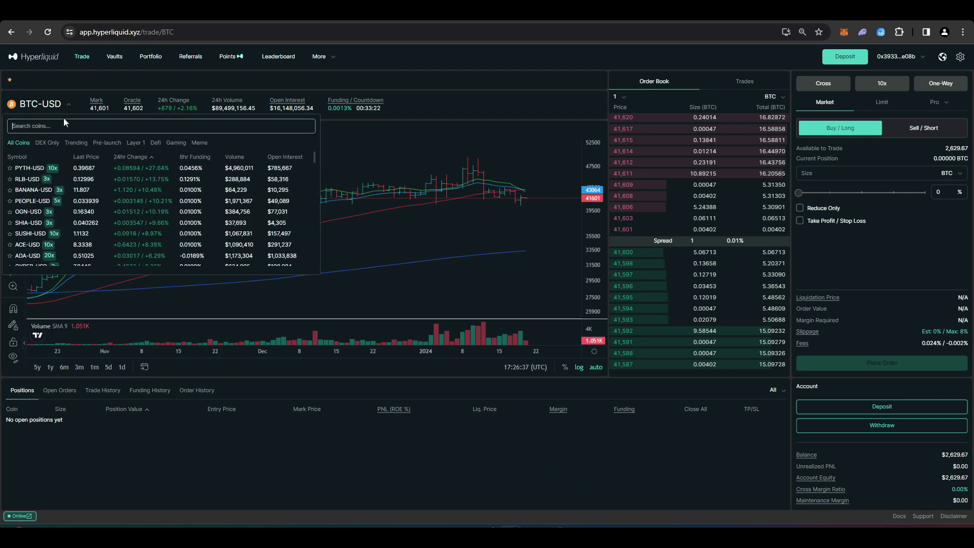
{"action": "type", "text": "et"}
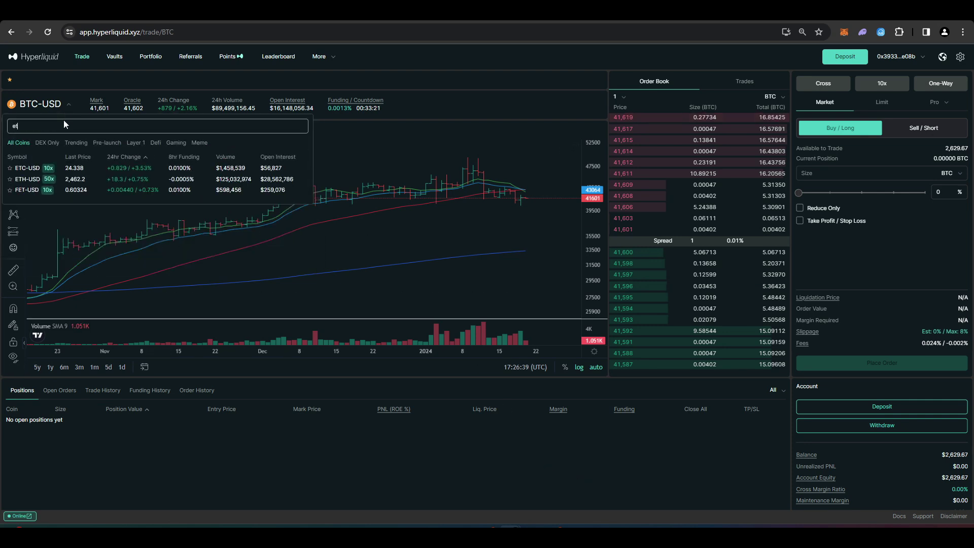
{"action": "type", "text": "h"}
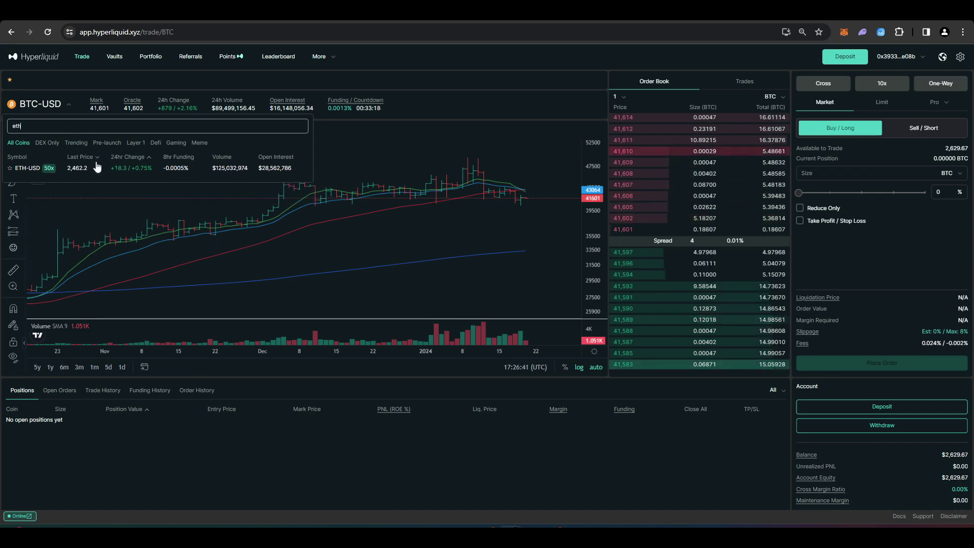
{"action": "left_click", "coordinate": [93, 169]}
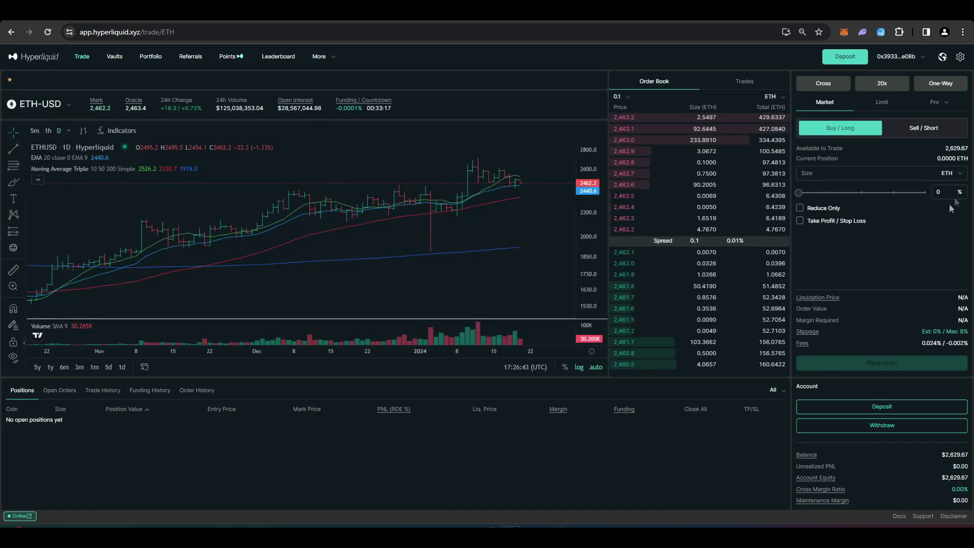
{"action": "left_click", "coordinate": [956, 173]}
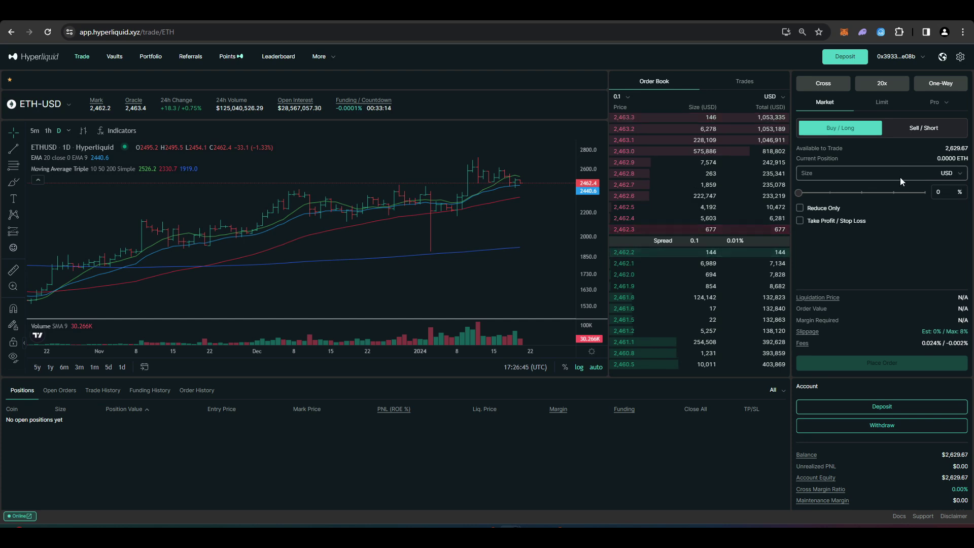
{"action": "type", "text": "1"}
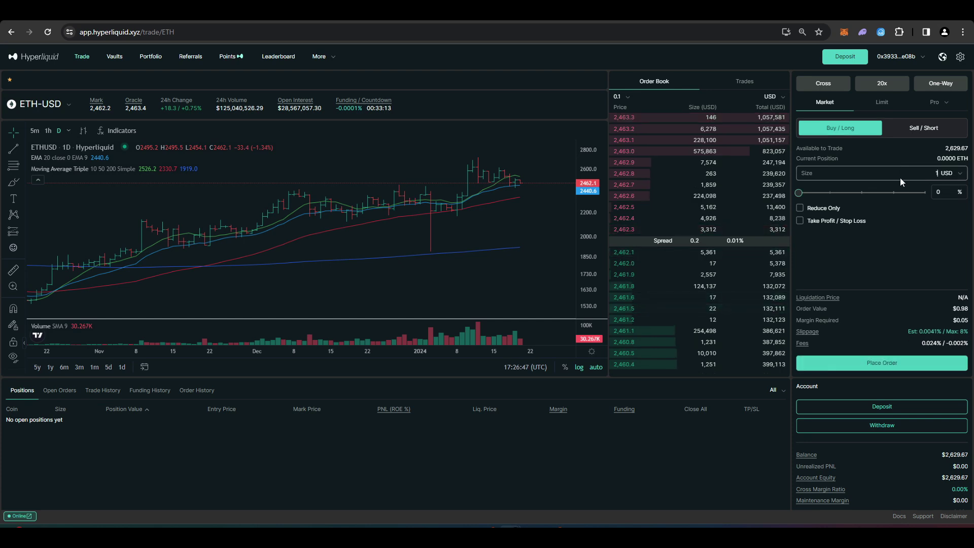
{"action": "type", "text": "000"}
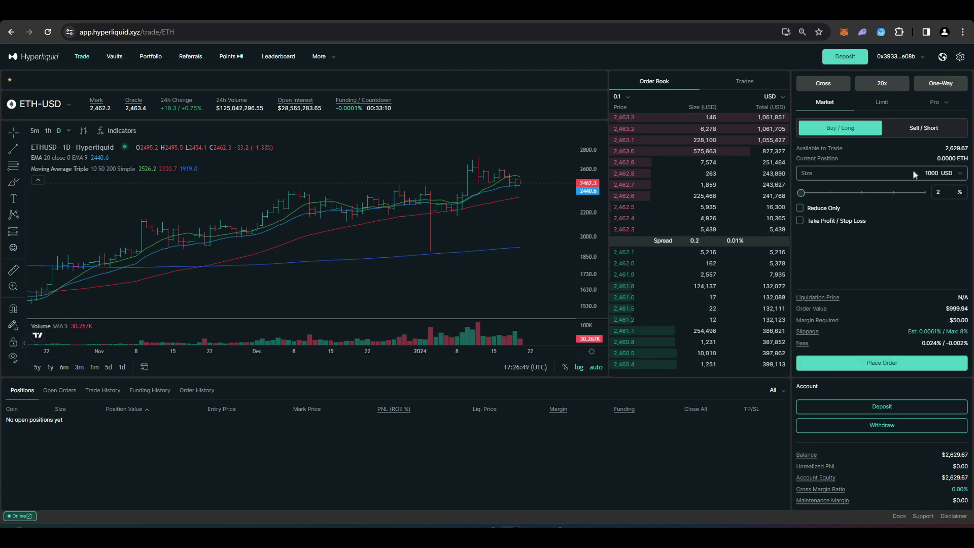
Step: Confirm the 1000 USD ETH market buy / long, then switch the order form to Sell / Short
{"action": "left_click", "coordinate": [904, 361]}
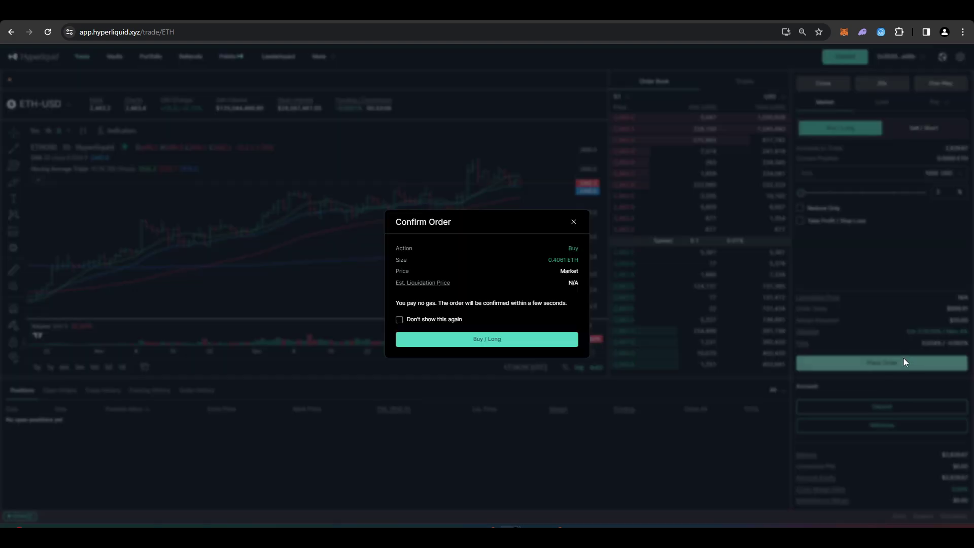
{"action": "left_click", "coordinate": [482, 339]}
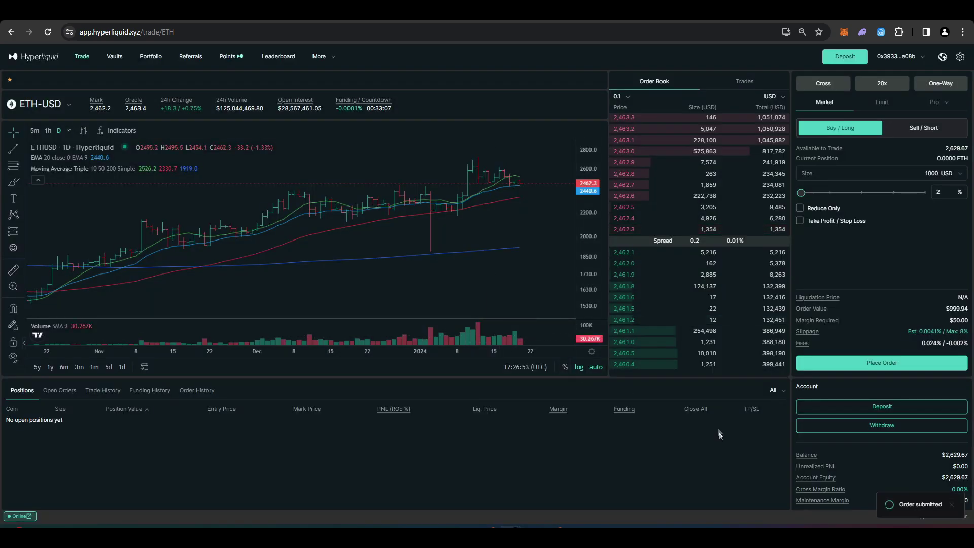
{"action": "scroll", "coordinate": [304, 406], "scroll_direction": "down", "scroll_amount": 1}
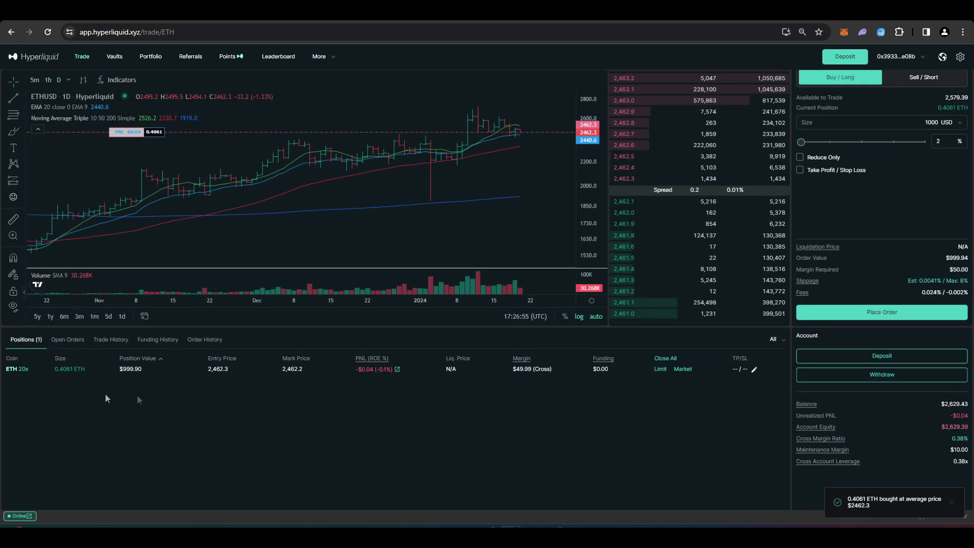
{"action": "scroll", "coordinate": [48, 419], "scroll_direction": "up", "scroll_amount": 1}
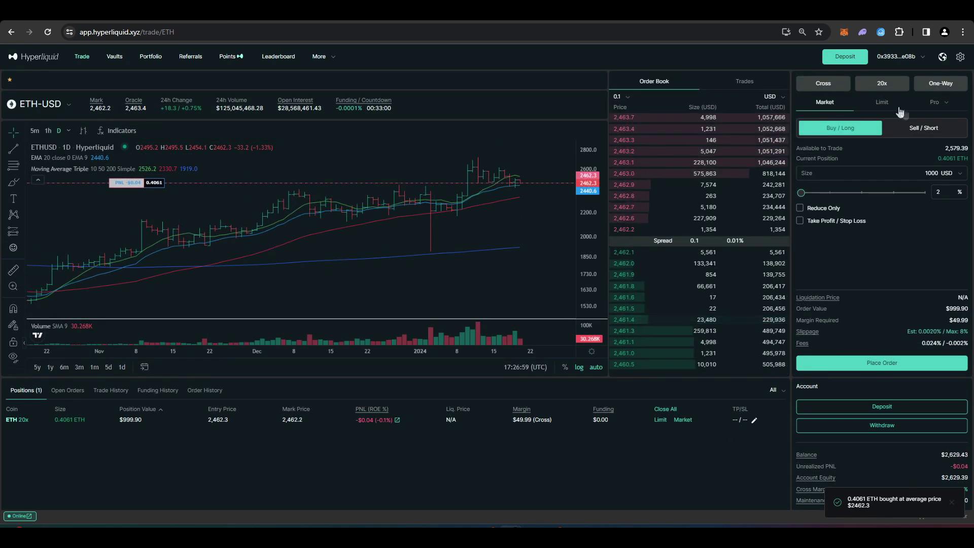
{"action": "left_click", "coordinate": [912, 132]}
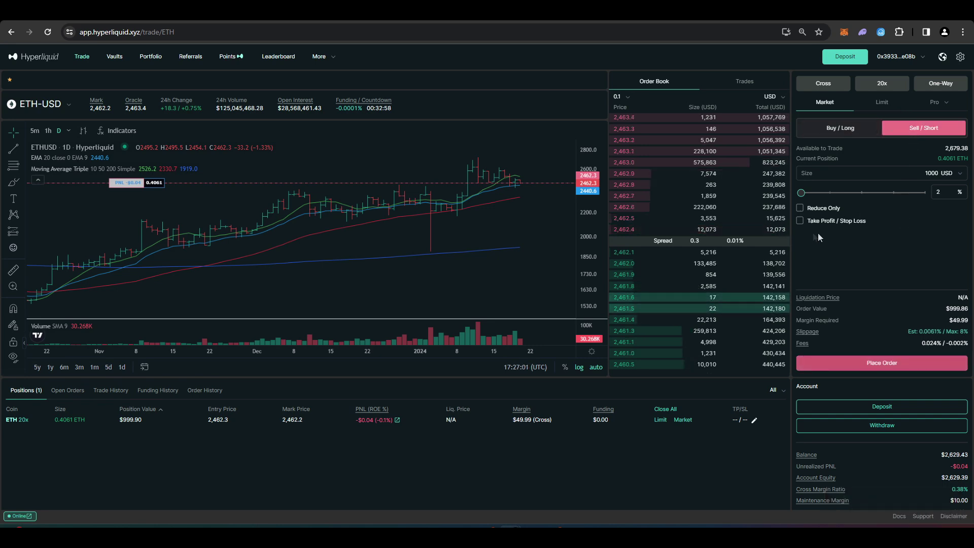
Step: Place and confirm a reduce-only market sell of the full 0.4061 ETH position
{"action": "left_click", "coordinate": [800, 209]}
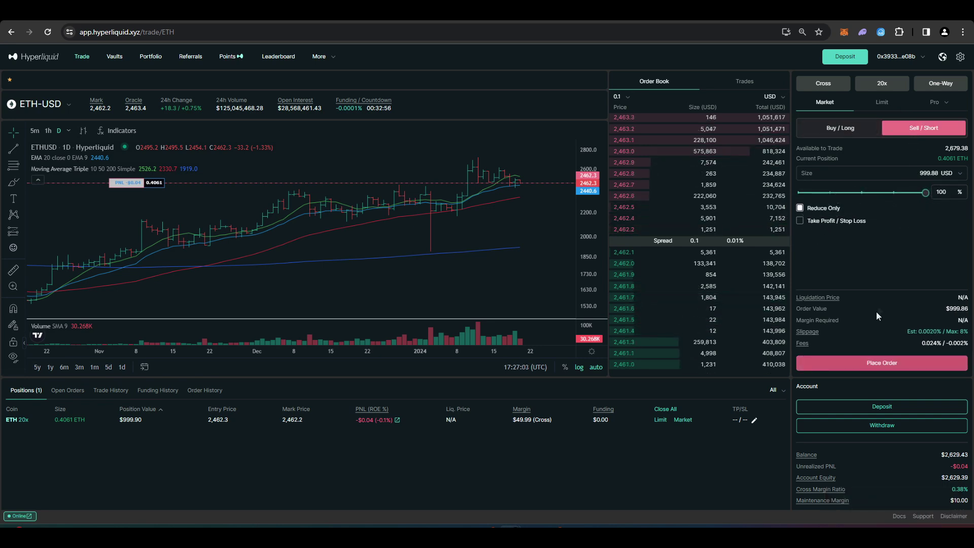
{"action": "left_click", "coordinate": [881, 363]}
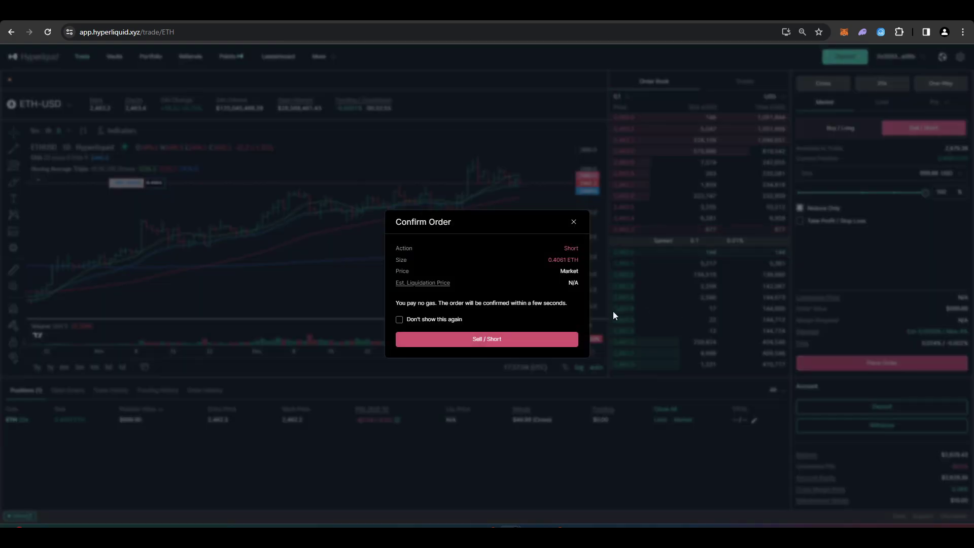
{"action": "left_click", "coordinate": [556, 340]}
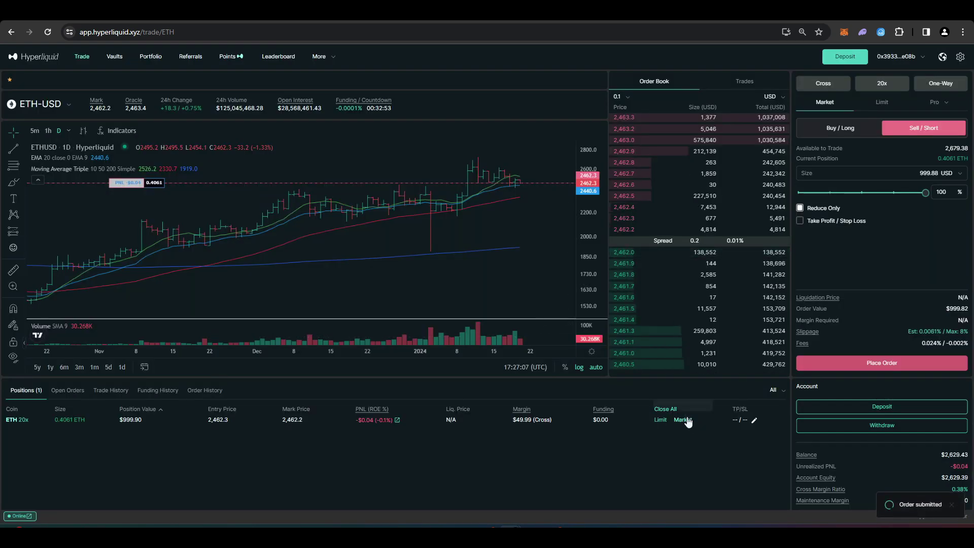